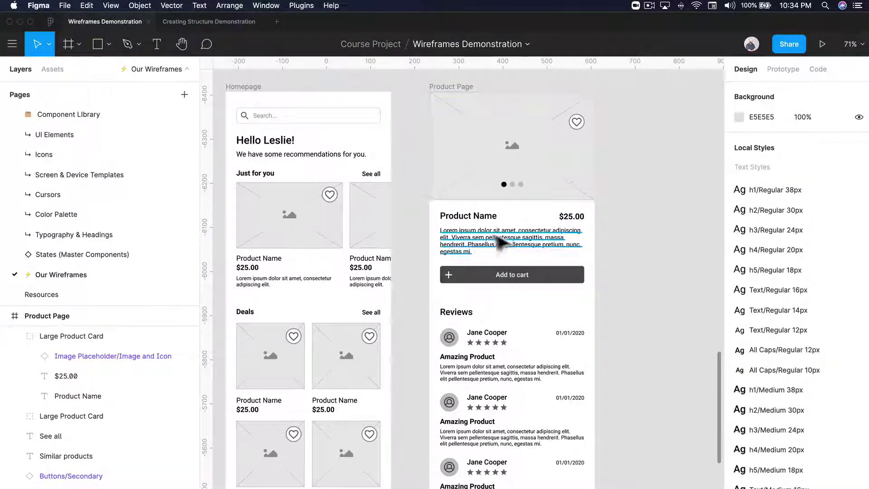
Add a 375×812 iPhone 11 Pro / X frame to the canvas
{"action": "scroll", "coordinate": [669, 282], "scroll_direction": "down", "scroll_amount": 1}
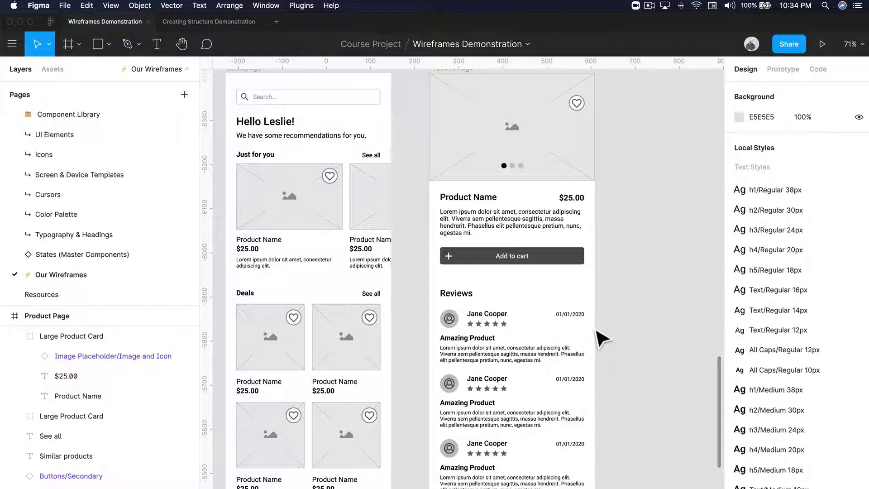
{"action": "scroll", "coordinate": [612, 351], "scroll_direction": "down", "scroll_amount": 3}
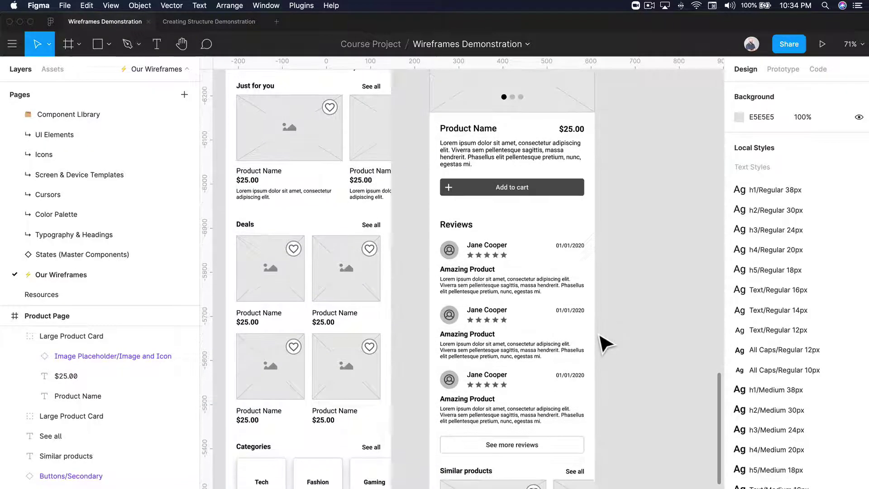
{"action": "scroll", "coordinate": [602, 340], "scroll_direction": "down", "scroll_amount": 5}
{"action": "scroll", "coordinate": [602, 340], "scroll_direction": "up", "scroll_amount": 5}
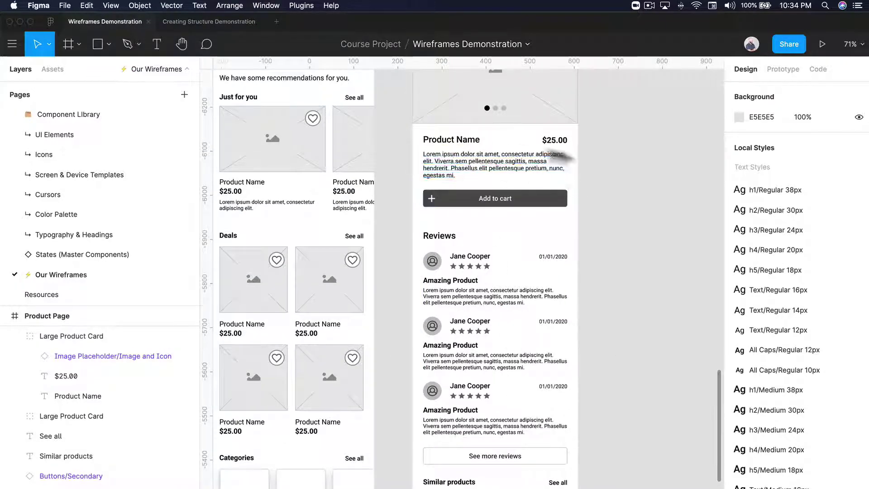
{"action": "scroll", "coordinate": [551, 352], "scroll_direction": "down", "scroll_amount": 15}
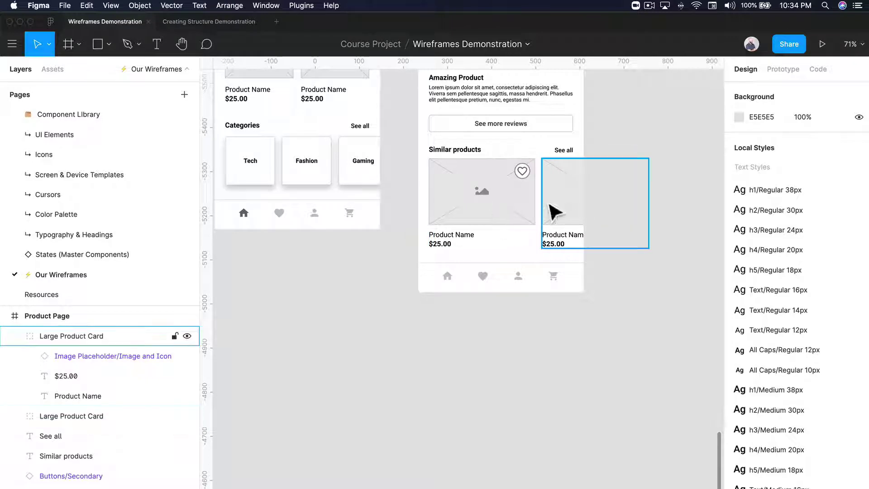
{"action": "scroll", "coordinate": [594, 220], "scroll_direction": "up", "scroll_amount": 3}
{"action": "scroll", "coordinate": [594, 221], "scroll_direction": "up", "scroll_amount": 1}
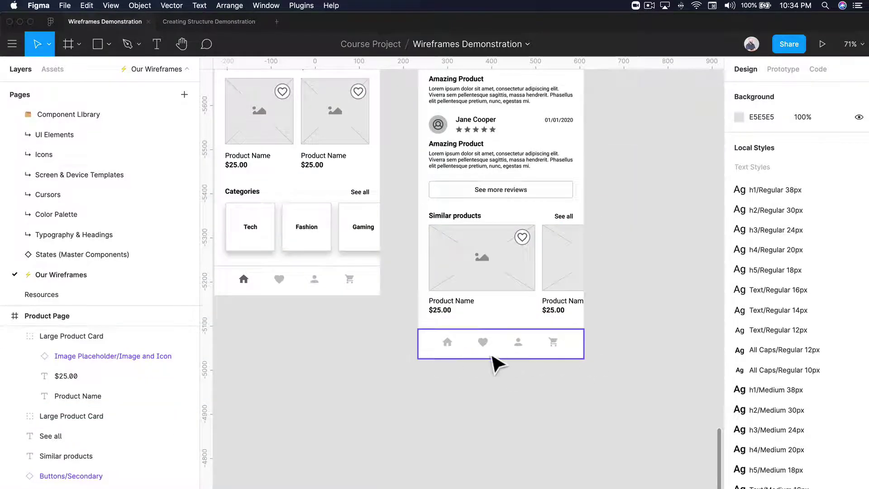
{"action": "scroll", "coordinate": [557, 272], "scroll_direction": "up", "scroll_amount": 10}
{"action": "scroll", "coordinate": [557, 265], "scroll_direction": "down", "scroll_amount": 5}
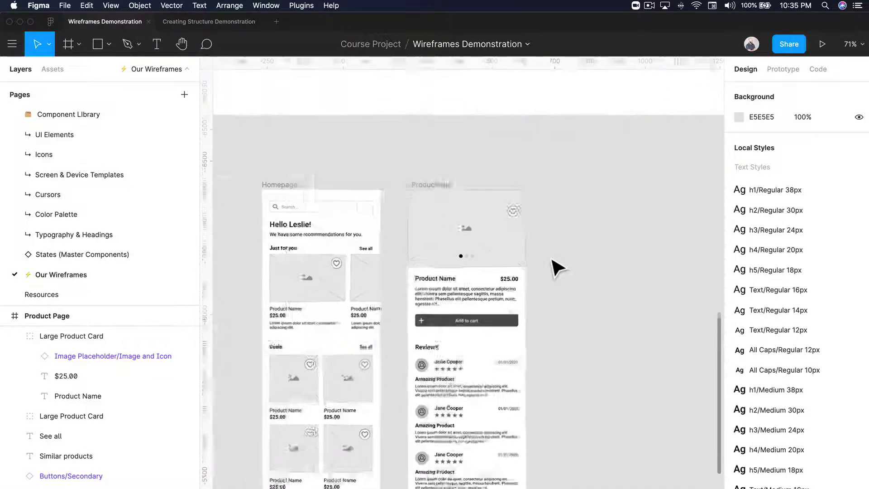
{"action": "scroll", "coordinate": [603, 247], "scroll_direction": "down", "scroll_amount": 3}
{"action": "scroll", "coordinate": [602, 247], "scroll_direction": "right", "scroll_amount": 3}
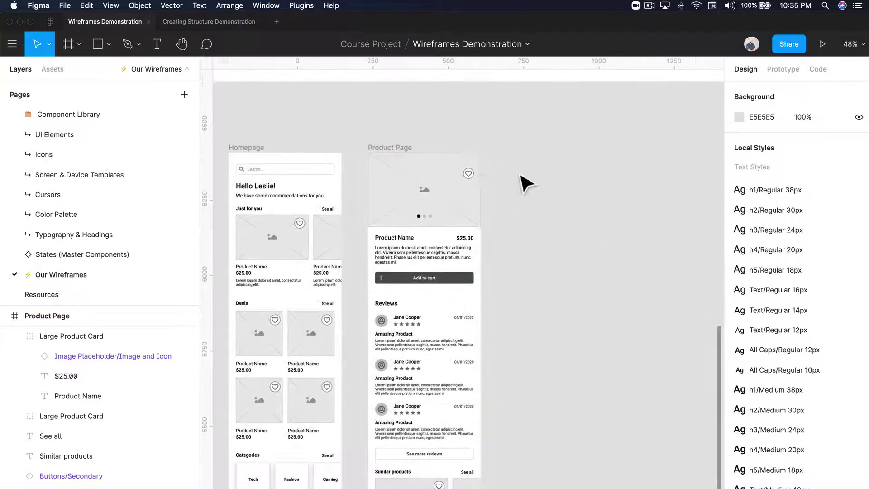
{"action": "scroll", "coordinate": [521, 175], "scroll_direction": "right", "scroll_amount": 3}
{"action": "key", "text": "f"}
{"action": "left_click", "coordinate": [507, 182]}
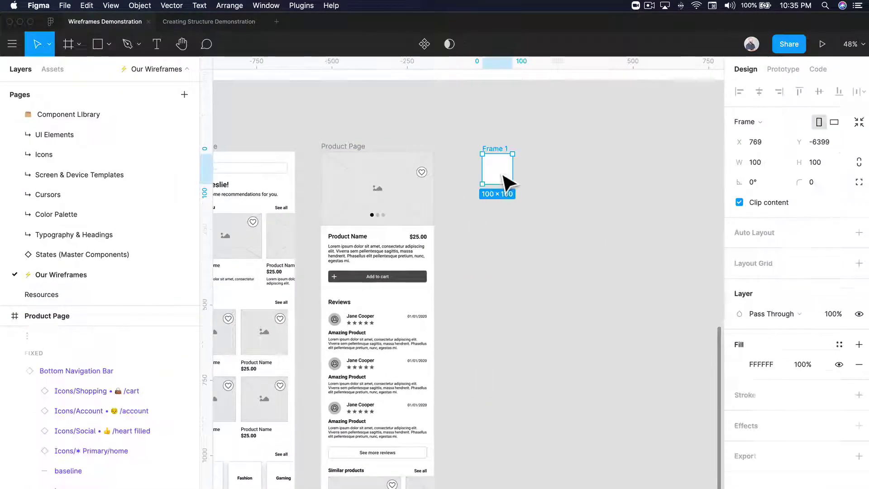
{"action": "key", "text": "Delete"}
{"action": "key", "text": "f"}
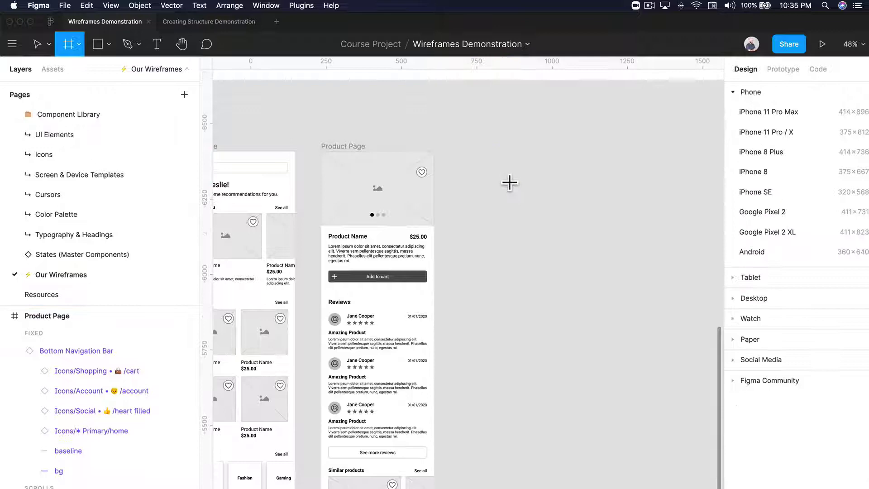
{"action": "left_click", "coordinate": [785, 139]}
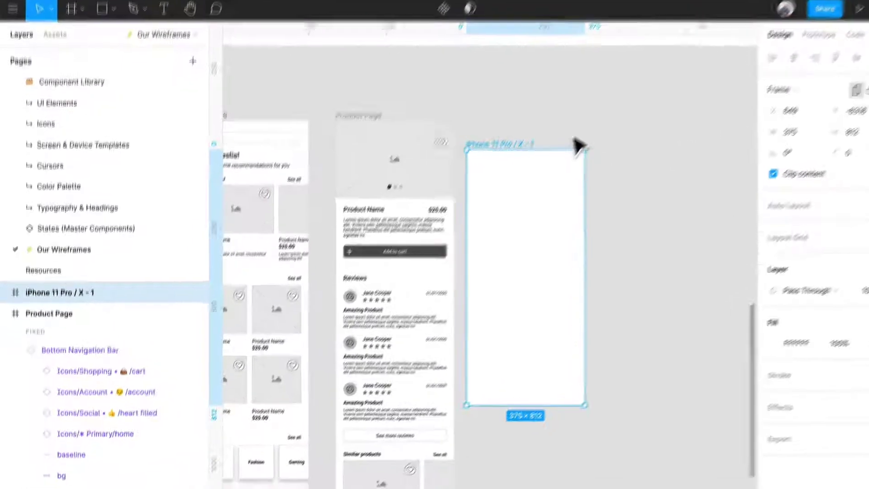
Rename the new frame to 'Cart' and line it up beside the Product Page
{"action": "key", "text": "super+r"}
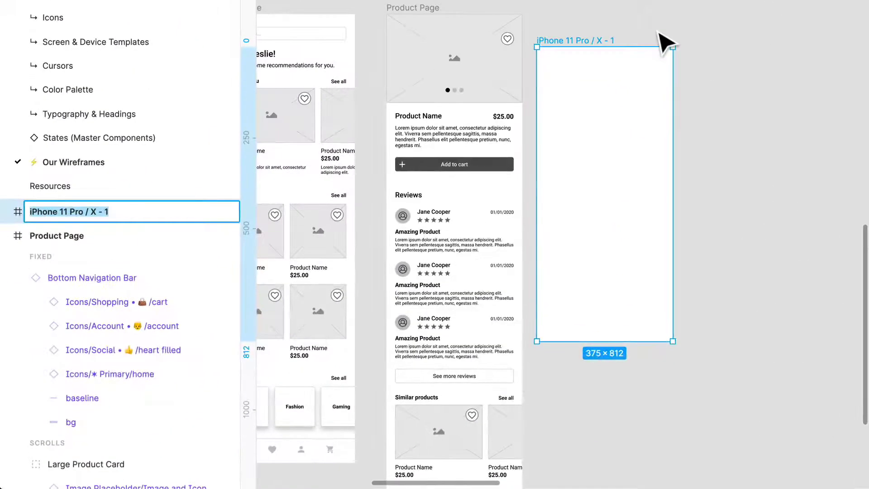
{"action": "type", "text": "Cart"}
{"action": "key", "text": "Return"}
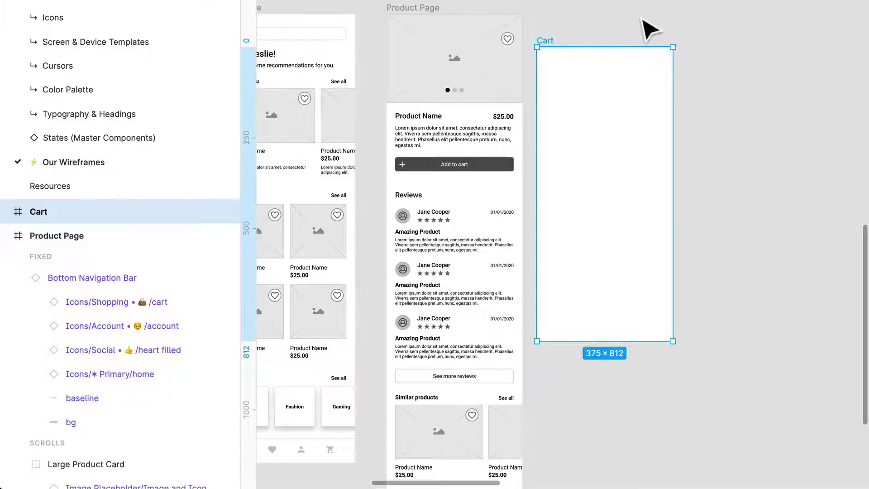
{"action": "left_click_drag", "start_coordinate": [621, 121], "coordinate": [636, 92]}
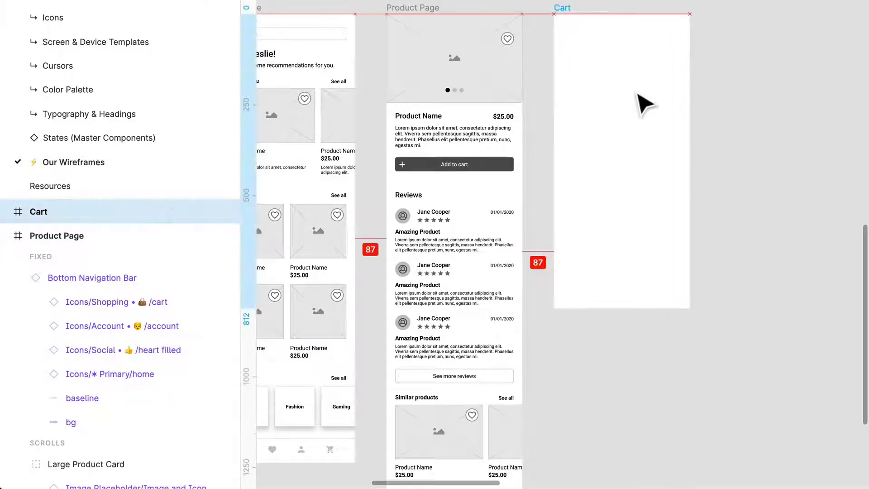
{"action": "left_click", "coordinate": [739, 75]}
Copy the Product Page's Bottom Navigation Bar and paste it along Cart's bottom edge
{"action": "scroll", "coordinate": [666, 96], "scroll_direction": "down", "scroll_amount": 4}
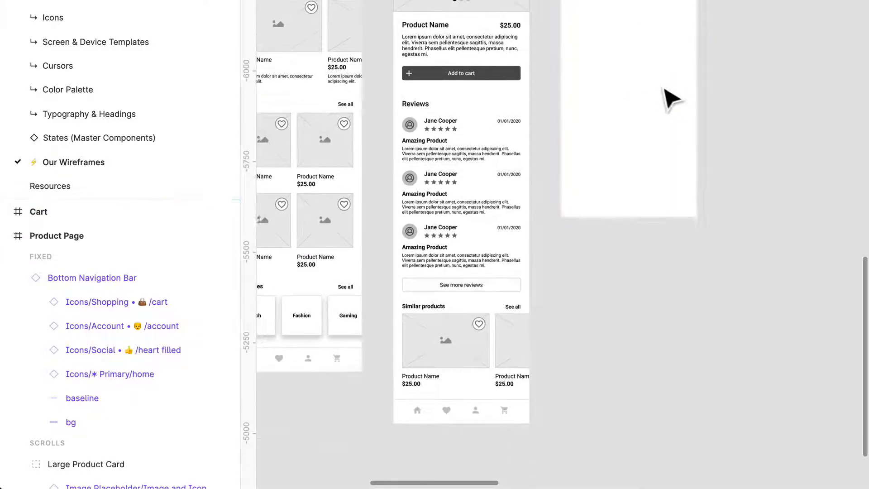
{"action": "left_click", "coordinate": [511, 423]}
{"action": "key", "text": "super+c"}
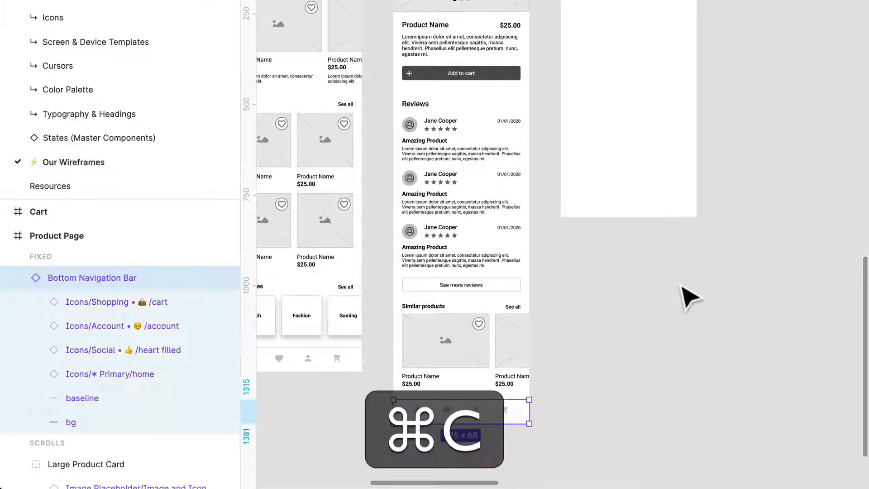
{"action": "scroll", "coordinate": [669, 289], "scroll_direction": "up", "scroll_amount": 5}
{"action": "key", "text": "super+v"}
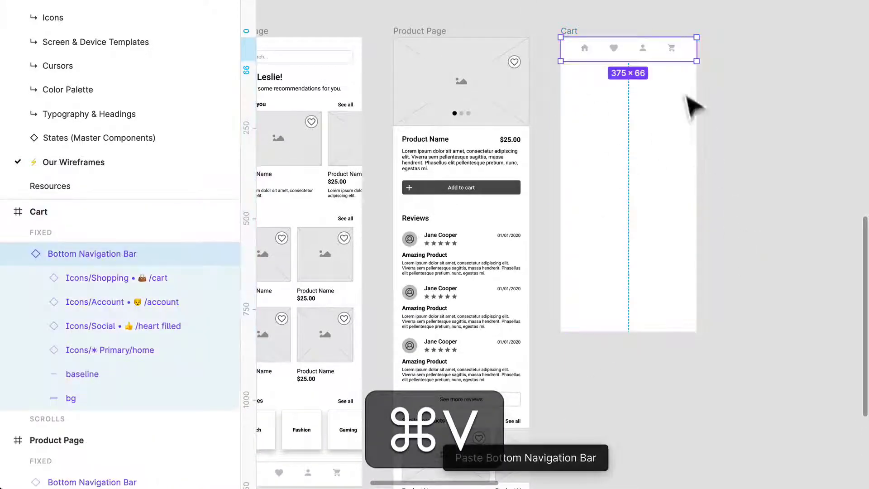
{"action": "left_click_drag", "start_coordinate": [679, 59], "coordinate": [665, 322]}
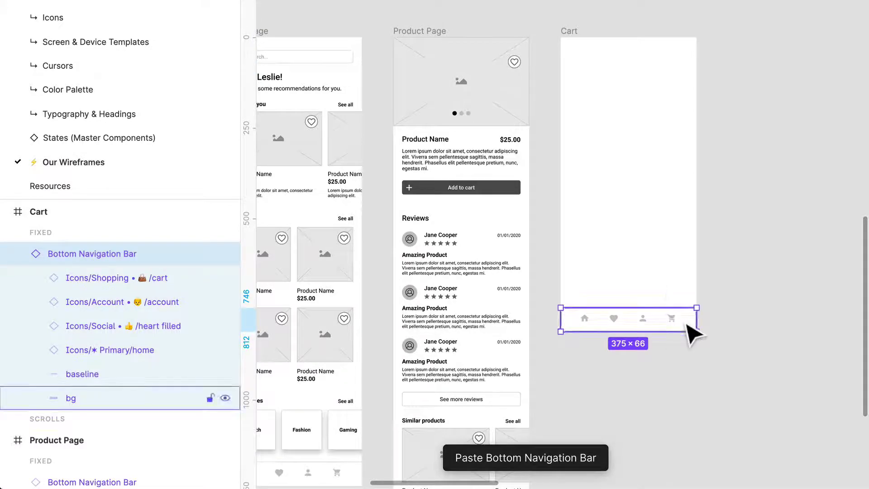
Draw a small ellipse beside the cart icon in the navigation bar
{"action": "scroll", "coordinate": [686, 331], "scroll_direction": "up", "scroll_amount": 10}
{"action": "double_click", "coordinate": [660, 335]}
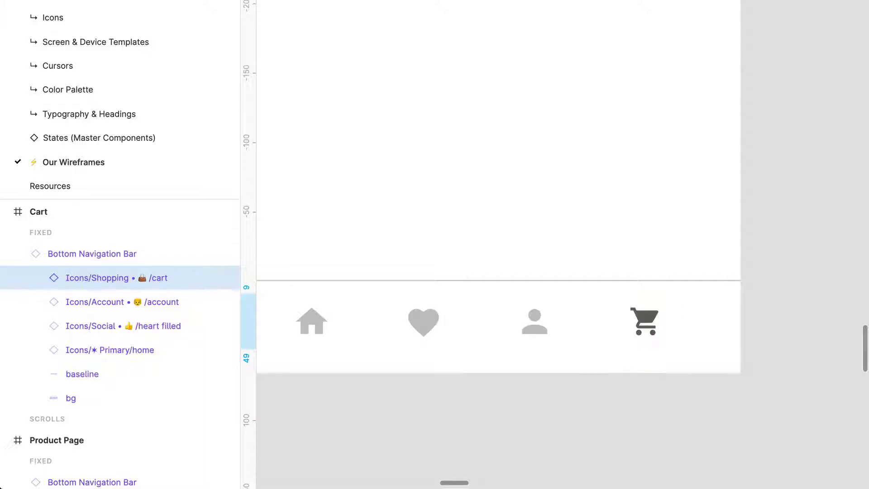
{"action": "left_click", "coordinate": [767, 285]}
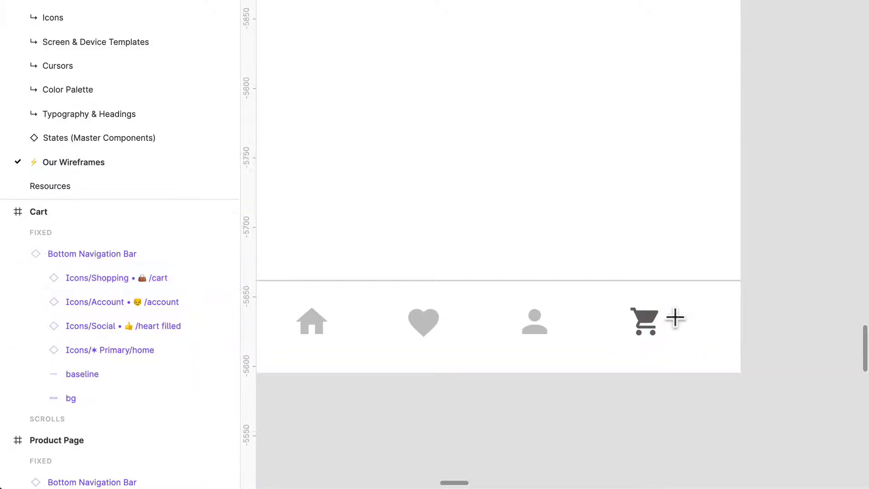
{"action": "left_click_drag", "start_coordinate": [674, 310], "coordinate": [660, 297]}
Fill the ellipse bright red, F90404
{"action": "scroll", "coordinate": [678, 319], "scroll_direction": "up", "scroll_amount": 3}
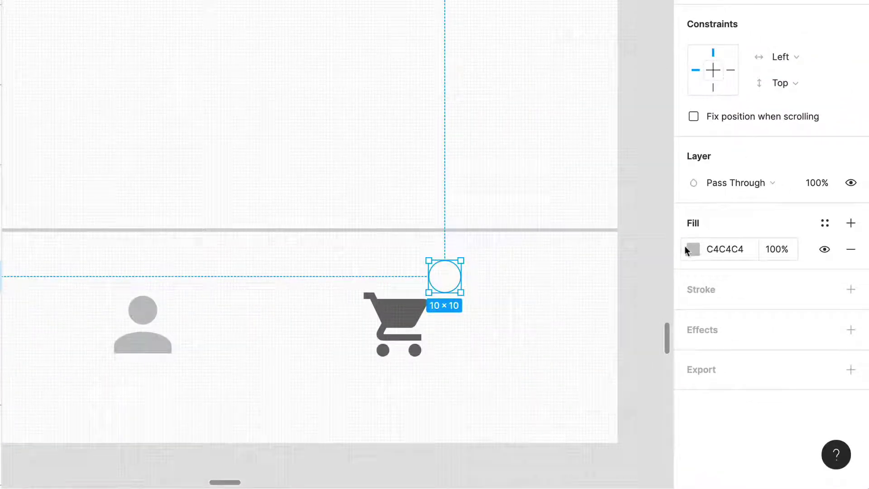
{"action": "left_click", "coordinate": [693, 249]}
{"action": "left_click", "coordinate": [590, 185]}
{"action": "left_click", "coordinate": [670, 82]}
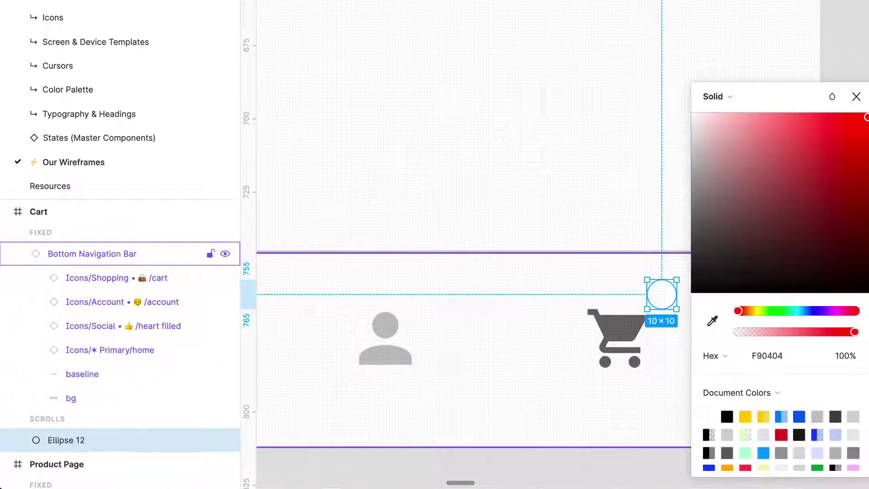
{"action": "key", "text": "Escape"}
Move the red dot into the FIXED navigation layers and resize it to 8×8
{"action": "left_click_drag", "start_coordinate": [68, 440], "coordinate": [91, 246]}
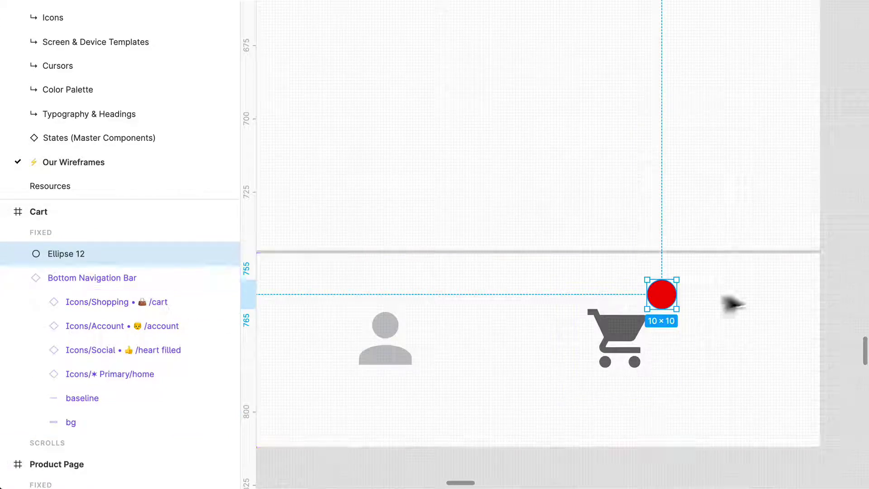
{"action": "left_click_drag", "start_coordinate": [656, 320], "coordinate": [678, 317]}
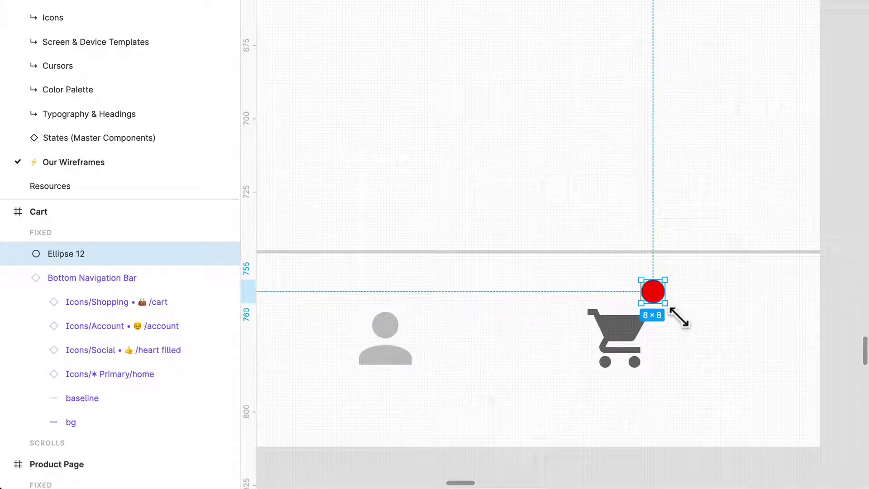
{"action": "scroll", "coordinate": [728, 341], "scroll_direction": "right", "scroll_amount": 3}
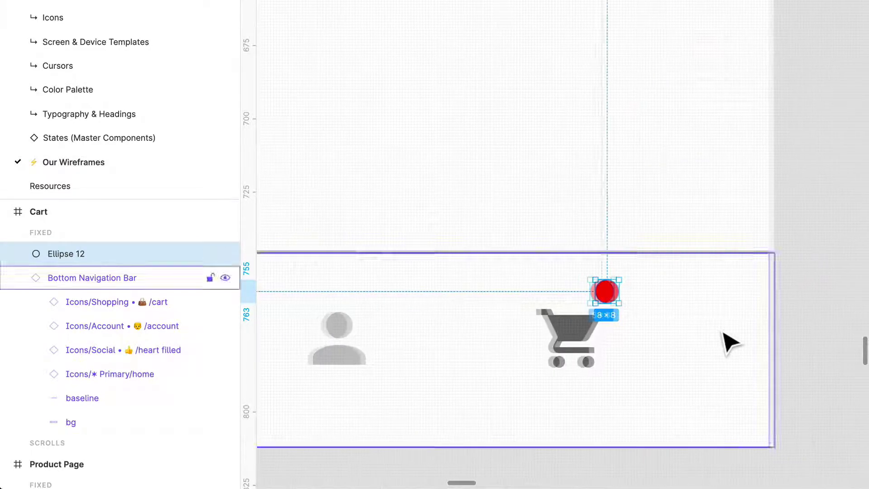
{"action": "left_click", "coordinate": [792, 311]}
{"action": "scroll", "coordinate": [598, 356], "scroll_direction": "down", "scroll_amount": 3, "text": "ctrl"}
{"action": "scroll", "coordinate": [591, 359], "scroll_direction": "down", "scroll_amount": 2, "text": "ctrl"}
{"action": "scroll", "coordinate": [597, 365], "scroll_direction": "left", "scroll_amount": 3}
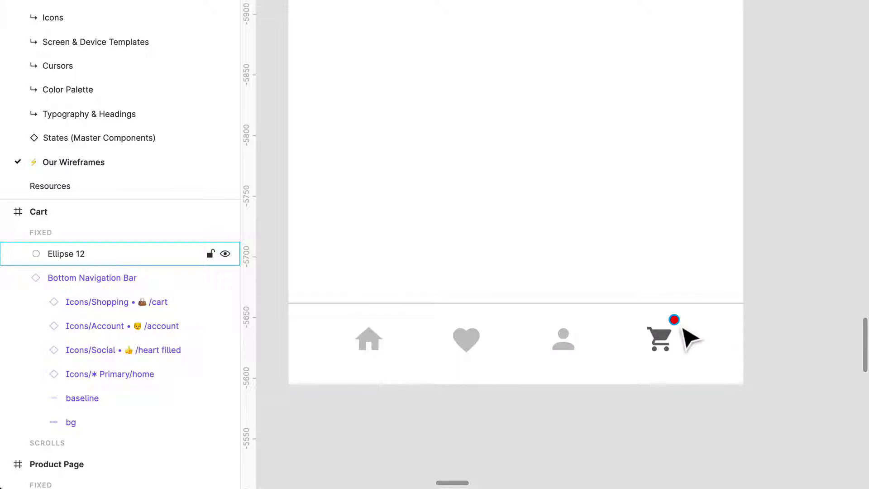
{"action": "scroll", "coordinate": [684, 329], "scroll_direction": "up", "scroll_amount": 5, "text": "ctrl"}
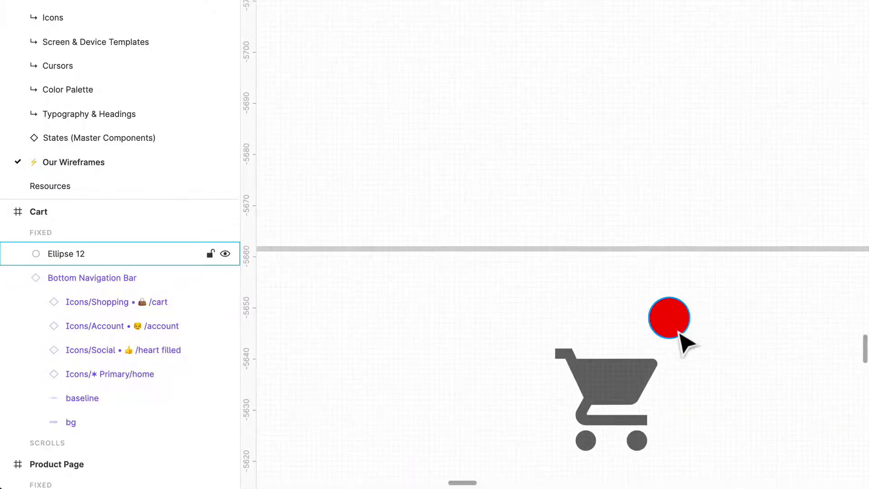
{"action": "left_click", "coordinate": [680, 335]}
{"action": "scroll", "coordinate": [683, 340], "scroll_direction": "down", "scroll_amount": 5, "text": "ctrl"}
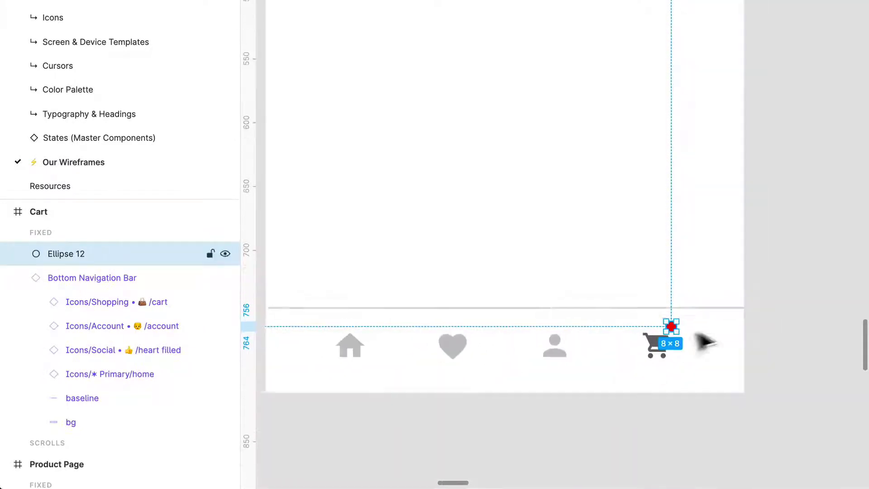
{"action": "left_click", "coordinate": [782, 317]}
{"action": "scroll", "coordinate": [742, 314], "scroll_direction": "up", "scroll_amount": 2}
{"action": "scroll", "coordinate": [742, 315], "scroll_direction": "down", "scroll_amount": 5, "text": "ctrl"}
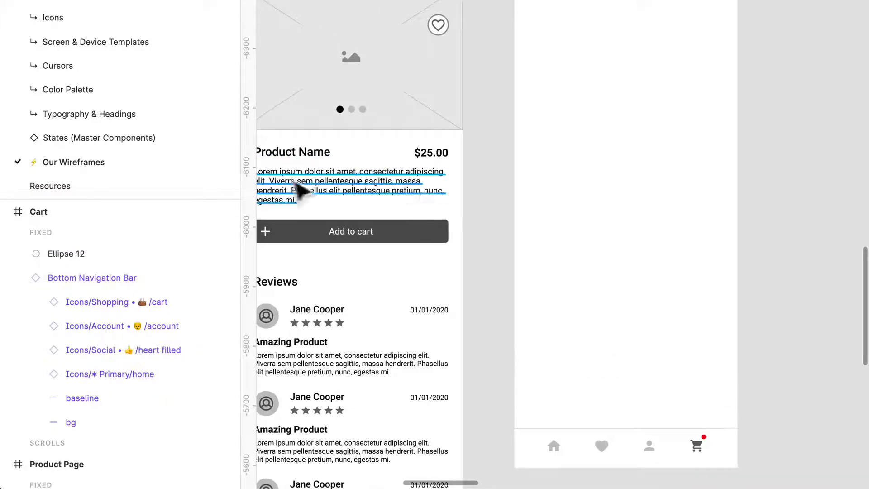
Copy the Homepage greeting heading into the Cart frame
{"action": "scroll", "coordinate": [407, 199], "scroll_direction": "left", "scroll_amount": 5}
{"action": "scroll", "coordinate": [426, 202], "scroll_direction": "down", "scroll_amount": 2, "text": "ctrl"}
{"action": "left_click", "coordinate": [371, 77]}
{"action": "key", "text": "ctrl+c"}
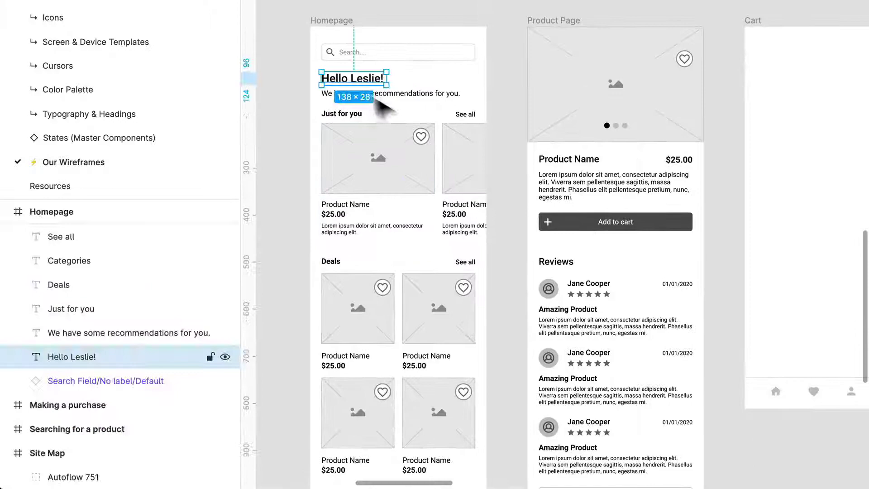
{"action": "scroll", "coordinate": [718, 120], "scroll_direction": "right", "scroll_amount": 5}
{"action": "key", "text": "ctrl+v"}
{"action": "scroll", "coordinate": [677, 91], "scroll_direction": "up", "scroll_amount": 3, "text": "ctrl"}
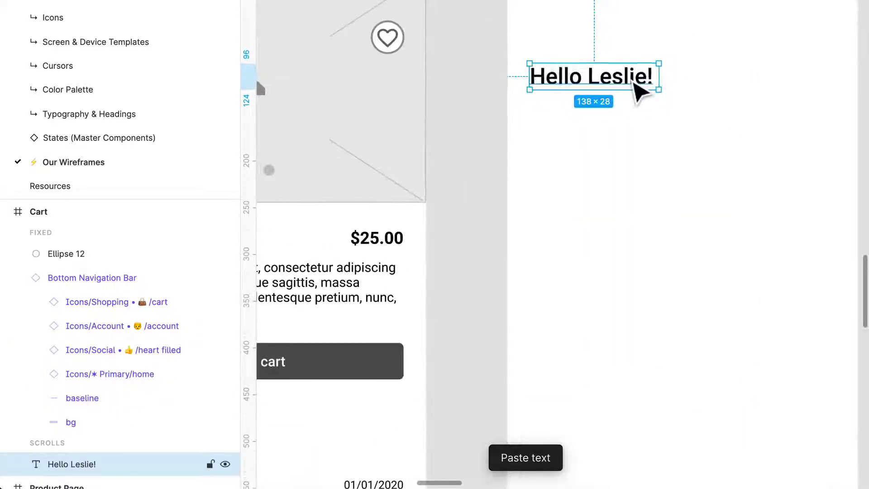
Change the heading text to 'My Cart' and set it to Auto width
{"action": "double_click", "coordinate": [642, 74]}
{"action": "type", "text": "Cart"}
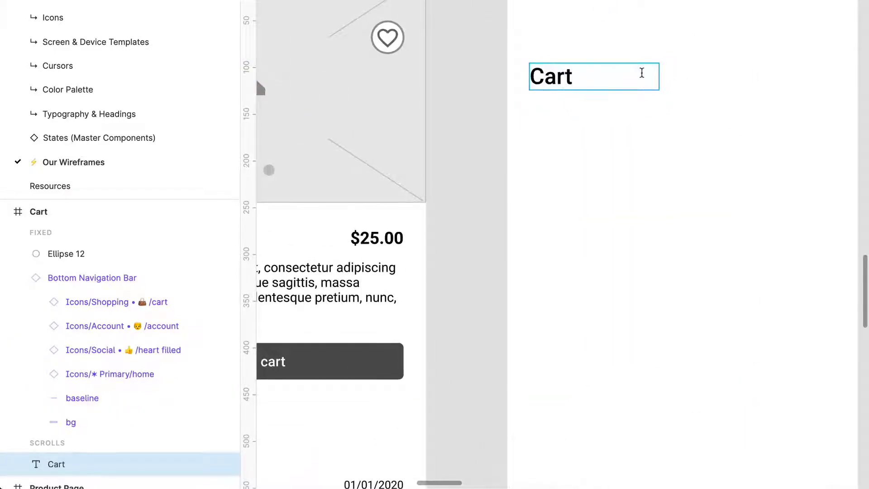
{"action": "key", "text": "ctrl+a"}
{"action": "type", "text": "M"}
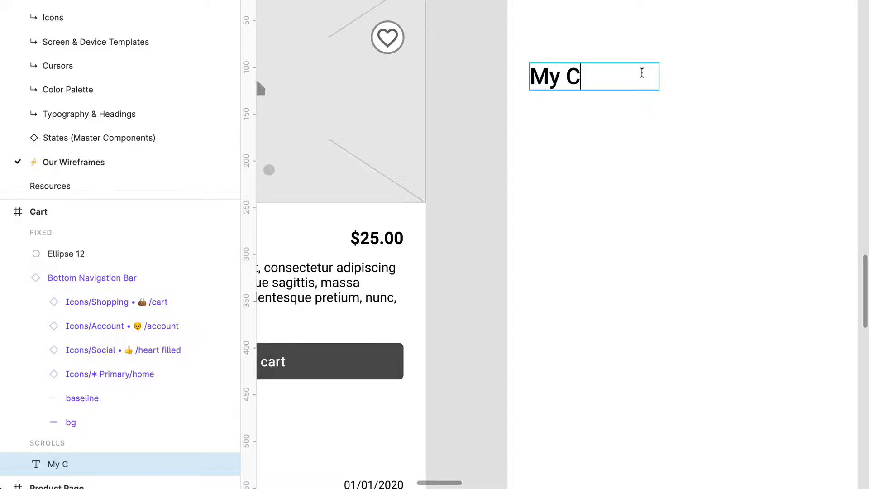
{"action": "type", "text": "y Cart"}
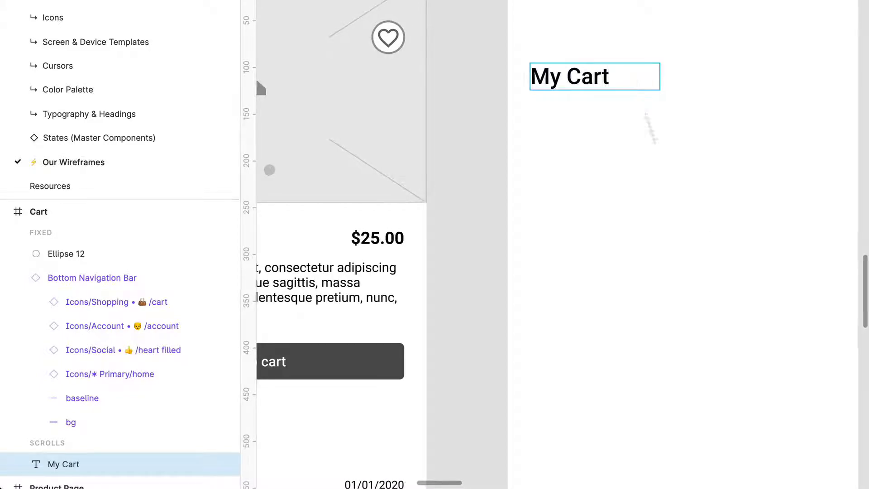
{"action": "key", "text": "Escape"}
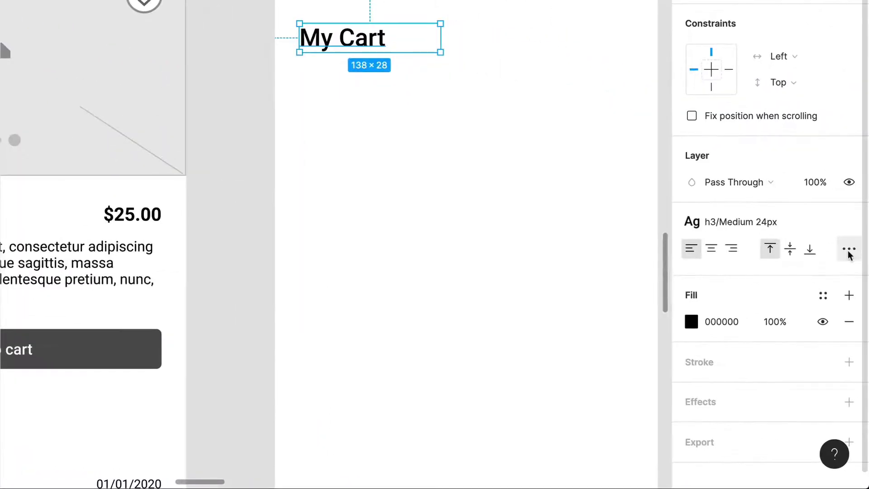
{"action": "left_click", "coordinate": [849, 248]}
{"action": "left_click", "coordinate": [612, 393]}
Position the My Cart heading at the frame's top-left, X 24, Y 35
{"action": "left_click", "coordinate": [403, 237]}
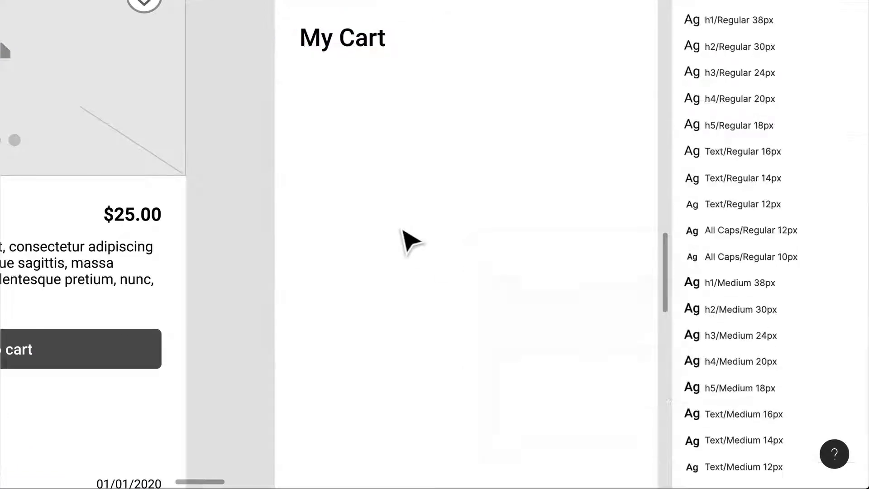
{"action": "left_click_drag", "start_coordinate": [451, 129], "coordinate": [484, 120]}
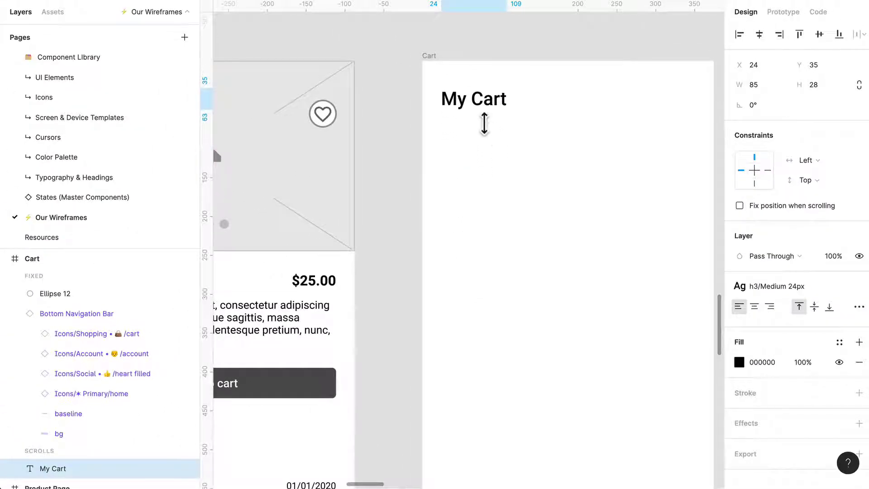
{"action": "left_click", "coordinate": [605, 246]}
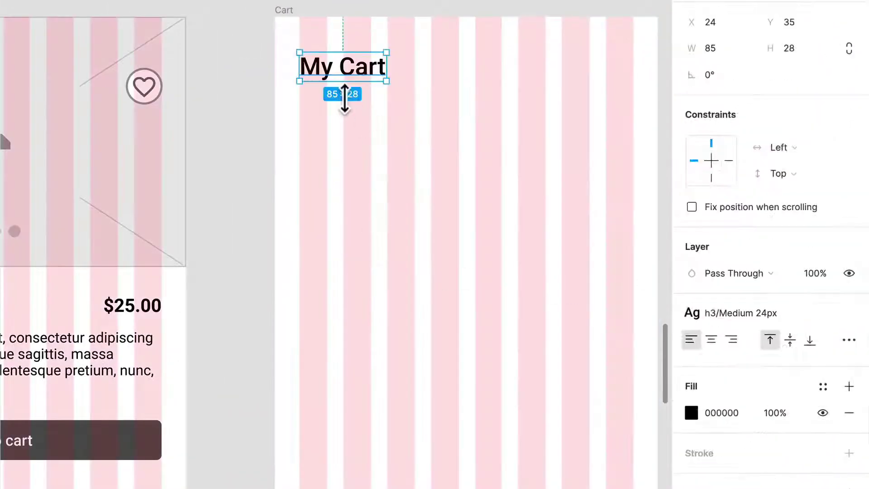
{"action": "scroll", "coordinate": [346, 95], "scroll_direction": "up", "scroll_amount": 5}
{"action": "left_click_drag", "start_coordinate": [352, 64], "coordinate": [349, 69]}
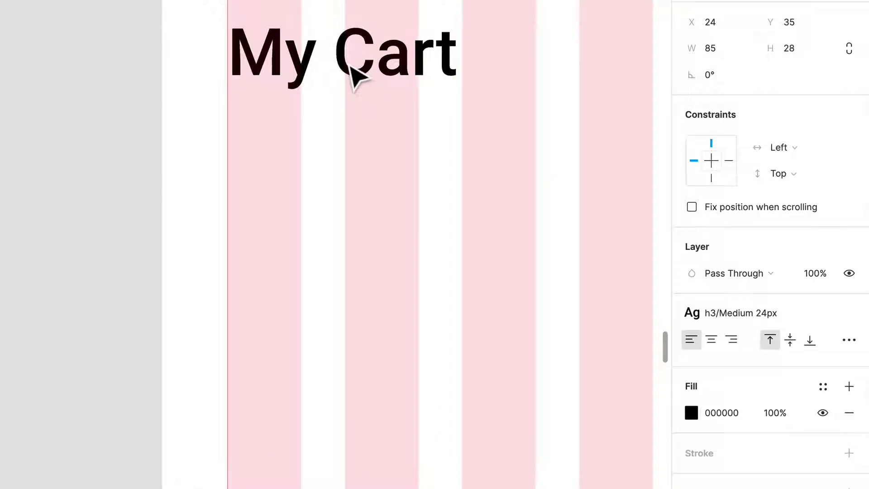
{"action": "scroll", "coordinate": [448, 95], "scroll_direction": "down", "scroll_amount": 3}
{"action": "scroll", "coordinate": [473, 101], "scroll_direction": "right", "scroll_amount": 3}
{"action": "scroll", "coordinate": [478, 103], "scroll_direction": "down", "scroll_amount": 3}
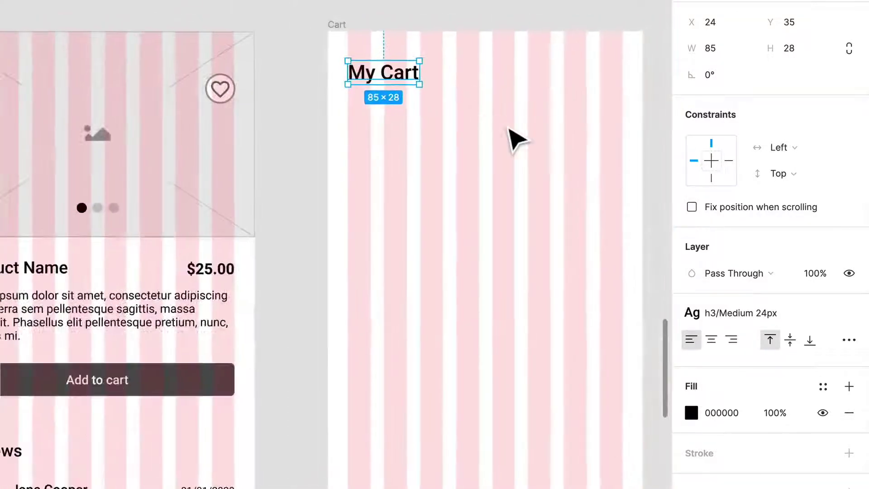
{"action": "scroll", "coordinate": [516, 137], "scroll_direction": "right", "scroll_amount": 3}
{"action": "left_click", "coordinate": [361, 175]}
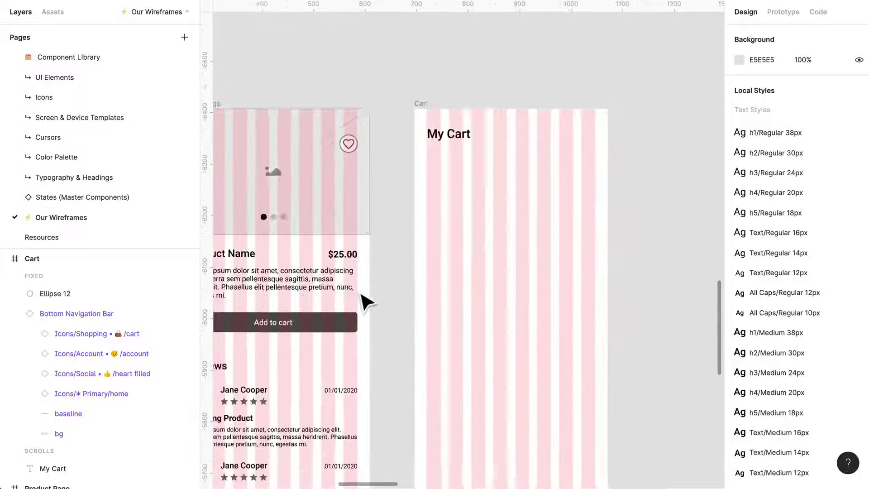
Select a Small Product Card on the Homepage to copy
{"action": "scroll", "coordinate": [363, 300], "scroll_direction": "down", "scroll_amount": 3}
{"action": "scroll", "coordinate": [362, 302], "scroll_direction": "up", "scroll_amount": 3}
{"action": "scroll", "coordinate": [366, 302], "scroll_direction": "left", "scroll_amount": 3}
{"action": "scroll", "coordinate": [369, 355], "scroll_direction": "down", "scroll_amount": 5}
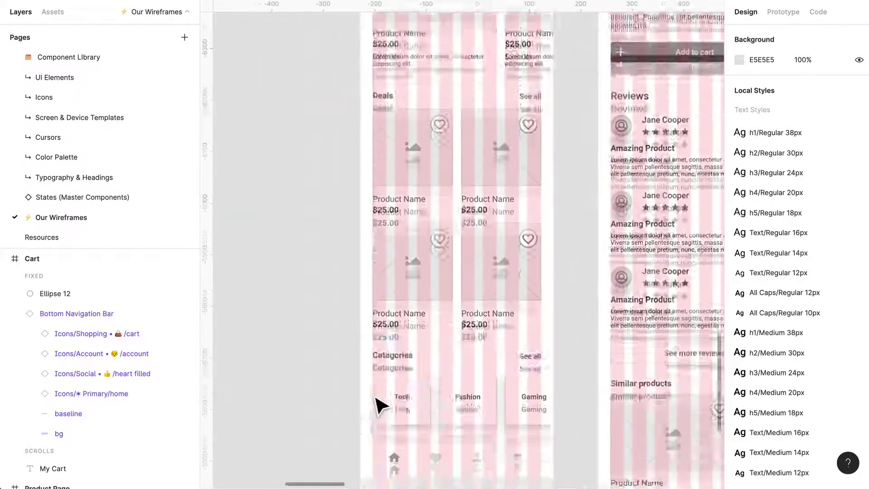
{"action": "scroll", "coordinate": [386, 403], "scroll_direction": "up", "scroll_amount": 2}
{"action": "left_click", "coordinate": [428, 295]}
{"action": "scroll", "coordinate": [562, 295], "scroll_direction": "right", "scroll_amount": 8}
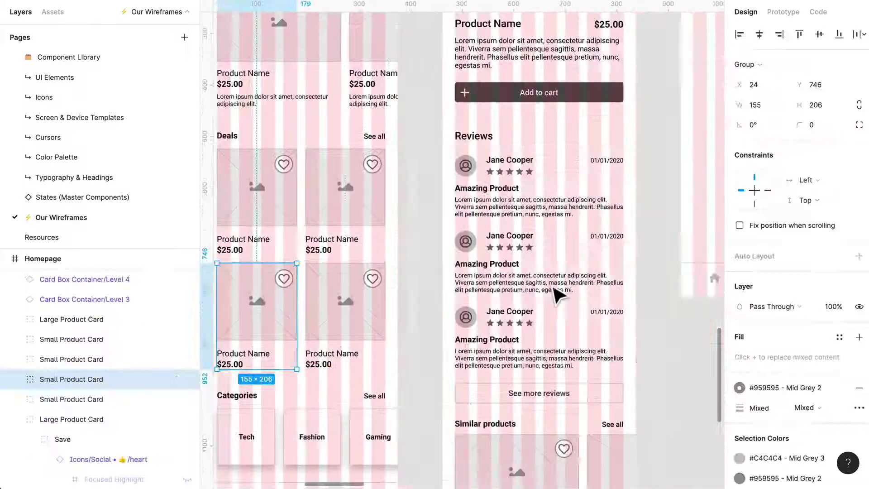
{"action": "scroll", "coordinate": [557, 294], "scroll_direction": "up", "scroll_amount": 4}
{"action": "scroll", "coordinate": [583, 141], "scroll_direction": "up", "scroll_amount": 5}
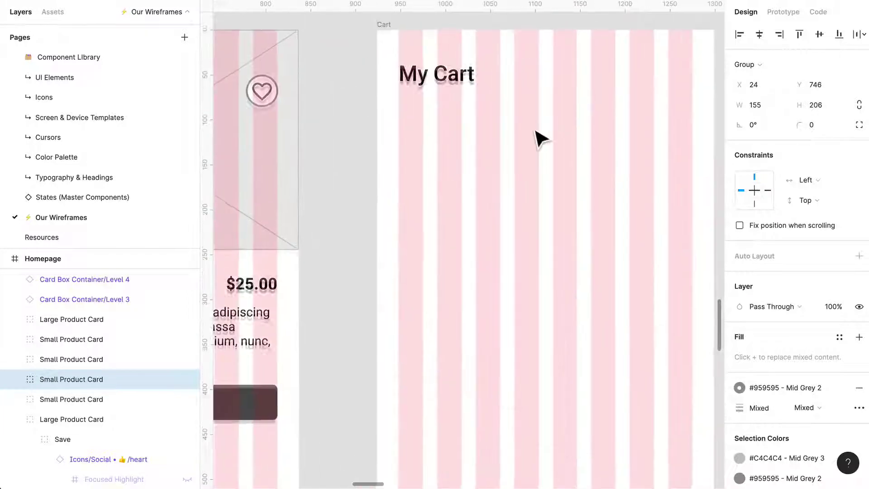
Hide the layout grids and paste the card into Cart at X 15, Y 142
{"action": "key", "text": "ctrl+g"}
{"action": "left_click", "coordinate": [403, 83]}
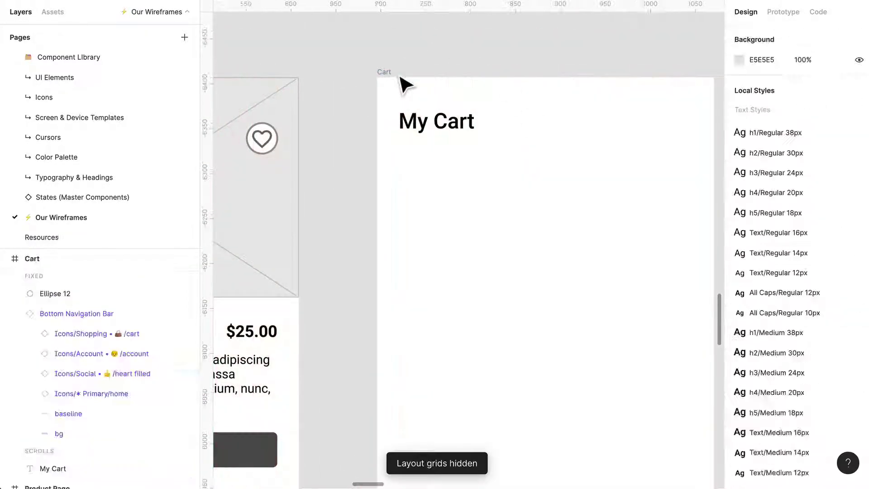
{"action": "key", "text": "ctrl+v"}
{"action": "left_click_drag", "start_coordinate": [518, 342], "coordinate": [516, 14]}
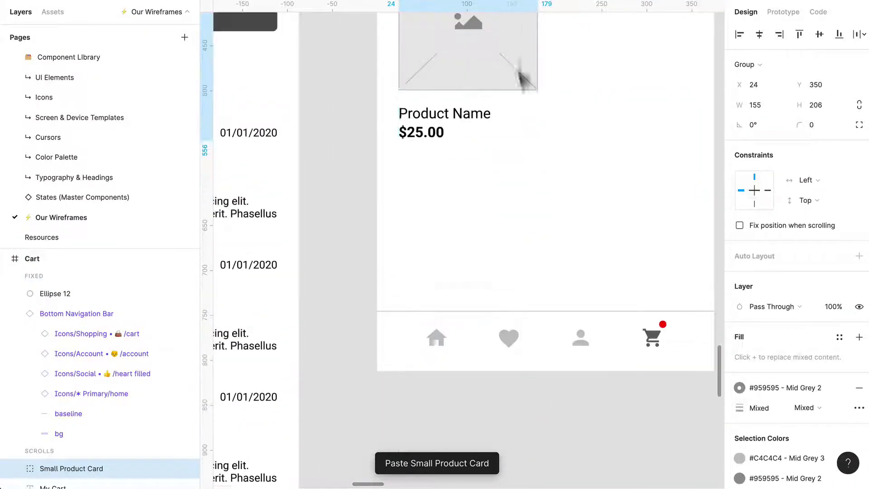
{"action": "scroll", "coordinate": [539, 195], "scroll_direction": "up", "scroll_amount": 7}
{"action": "scroll", "coordinate": [535, 272], "scroll_direction": "up", "scroll_amount": 3}
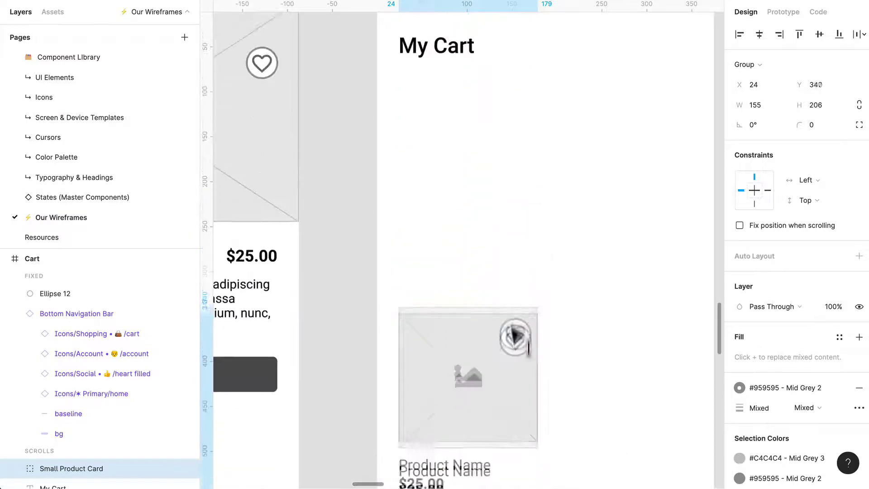
{"action": "left_click_drag", "start_coordinate": [515, 334], "coordinate": [510, 177]}
{"action": "scroll", "coordinate": [509, 176], "scroll_direction": "down", "scroll_amount": 1}
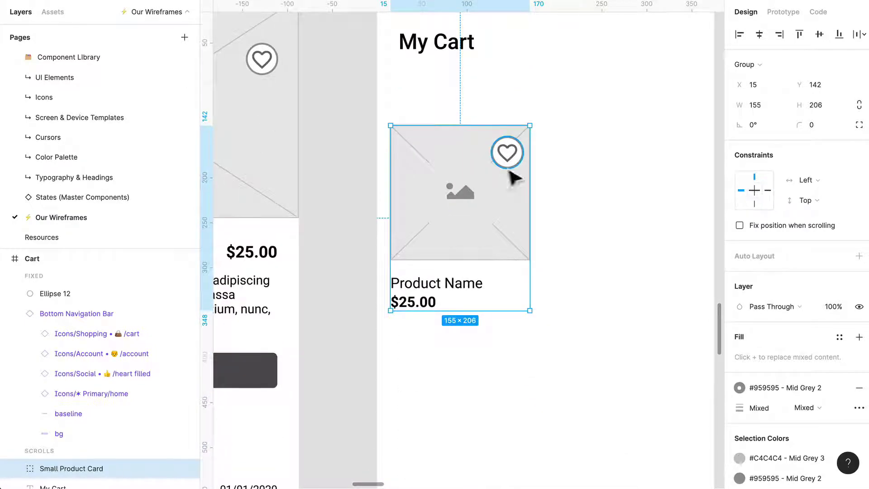
Delete the card's heart save button and shrink its image to 143×138
{"action": "left_click", "coordinate": [596, 184]}
{"action": "left_click", "coordinate": [515, 161], "text": "ctrl"}
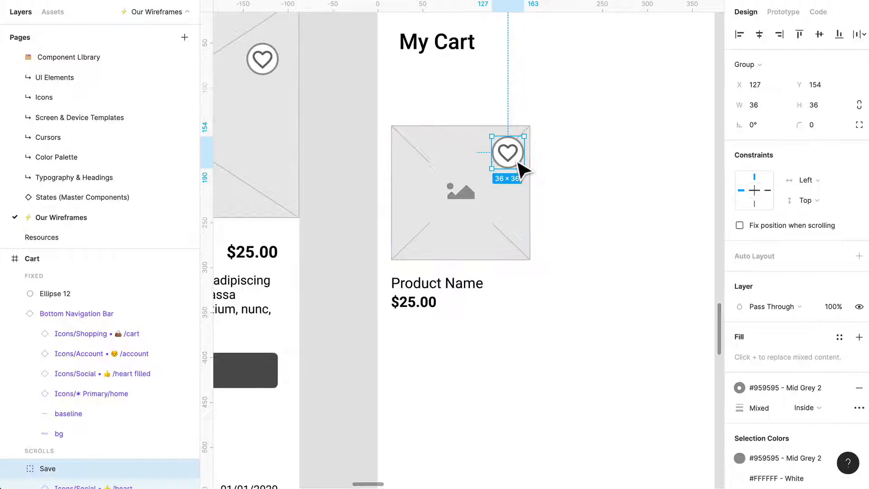
{"action": "key", "text": "Delete"}
{"action": "left_click", "coordinate": [521, 169]}
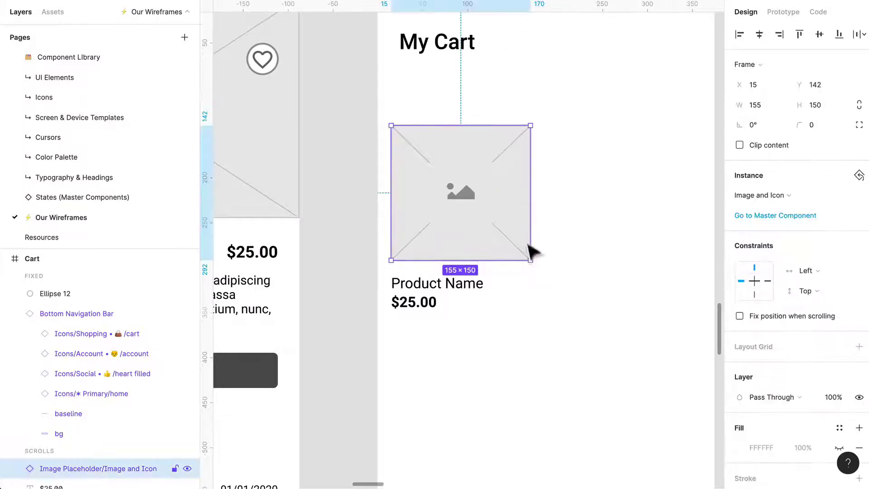
{"action": "key", "text": "ctrl+shift+4"}
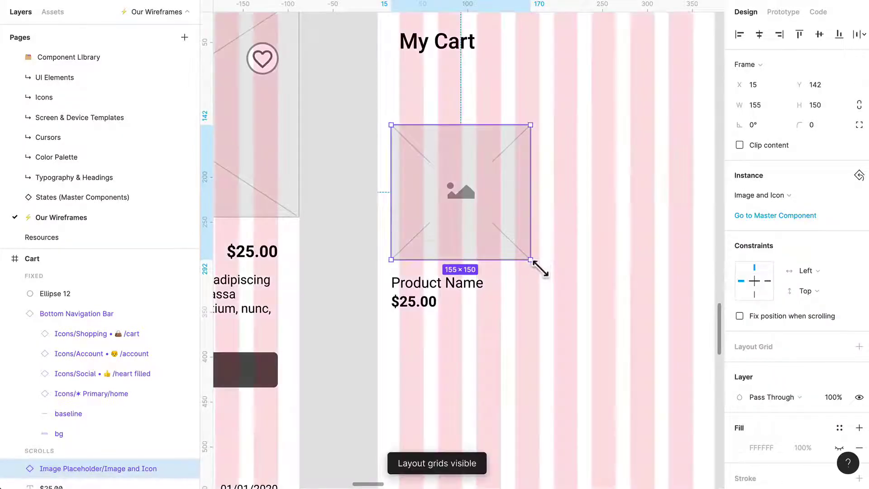
{"action": "left_click_drag", "start_coordinate": [531, 261], "coordinate": [514, 237]}
{"action": "left_click", "coordinate": [568, 211]}
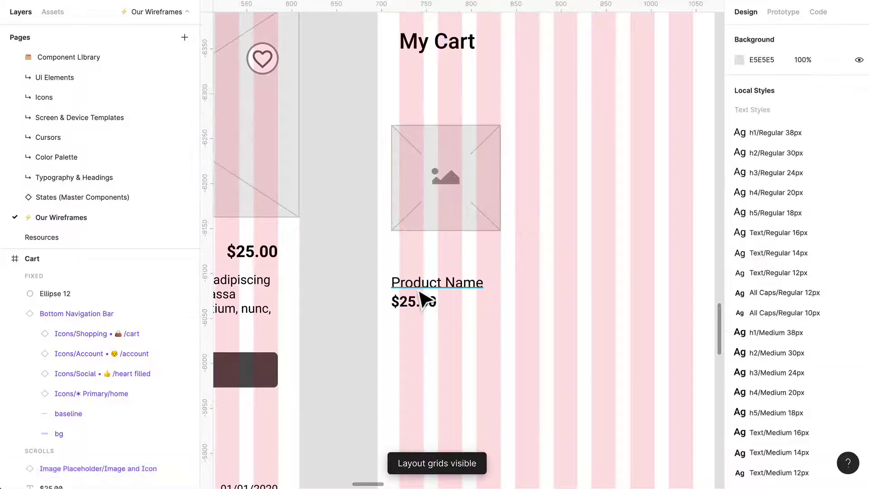
Move the Product Name and $25.00 price to the right of the image
{"action": "left_click", "coordinate": [422, 286]}
{"action": "left_click", "coordinate": [420, 312], "text": "shift"}
{"action": "left_click_drag", "start_coordinate": [420, 312], "coordinate": [542, 175]}
{"action": "left_click", "coordinate": [622, 198]}
{"action": "scroll", "coordinate": [626, 206], "scroll_direction": "right", "scroll_amount": 3}
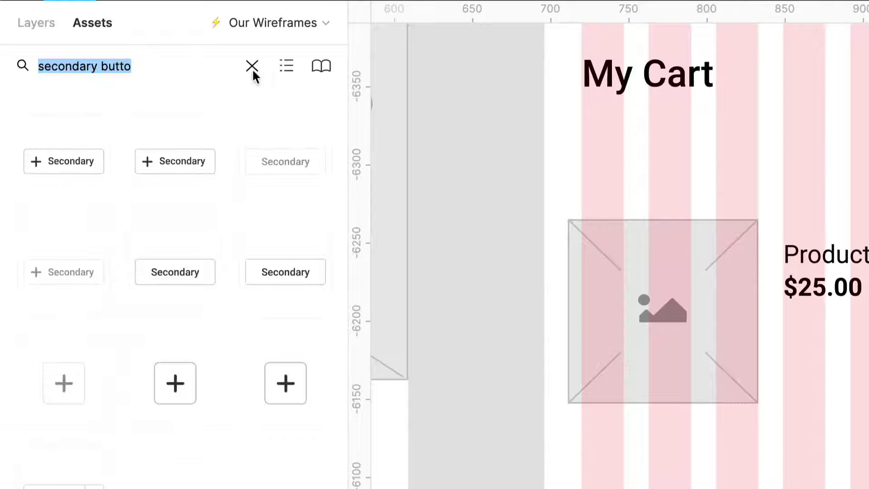
Search assets for 'garbage' and 'tras', then browse Icons > Icons / Icons / Icons to the Delete set
{"action": "left_click", "coordinate": [252, 67]}
{"action": "type", "text": "gar"}
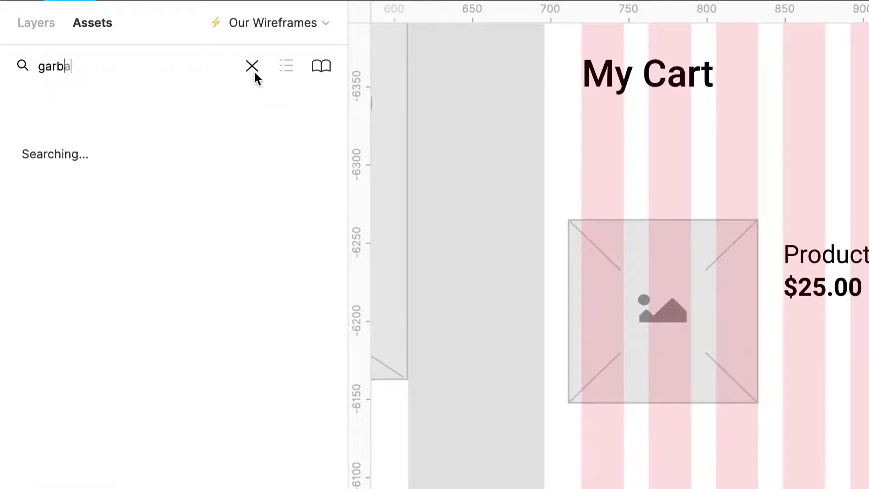
{"action": "type", "text": "bage"}
{"action": "key", "text": "ctrl+a"}
{"action": "type", "text": "tras"}
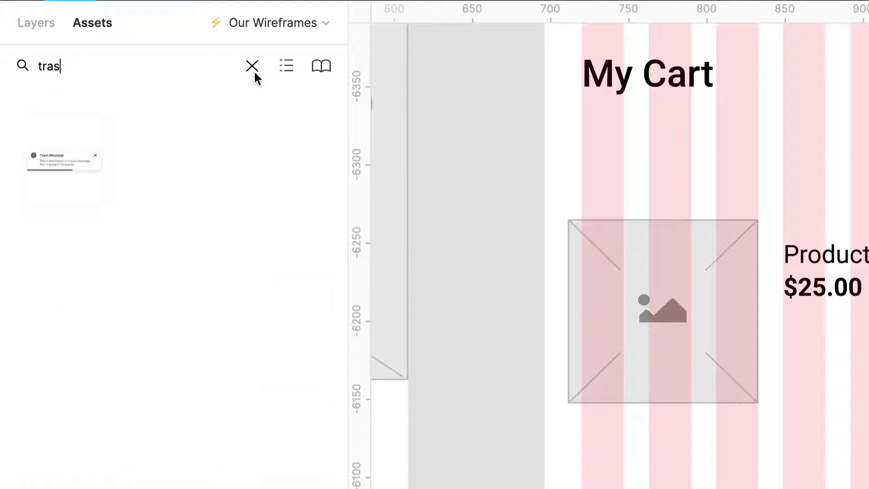
{"action": "left_click", "coordinate": [254, 73]}
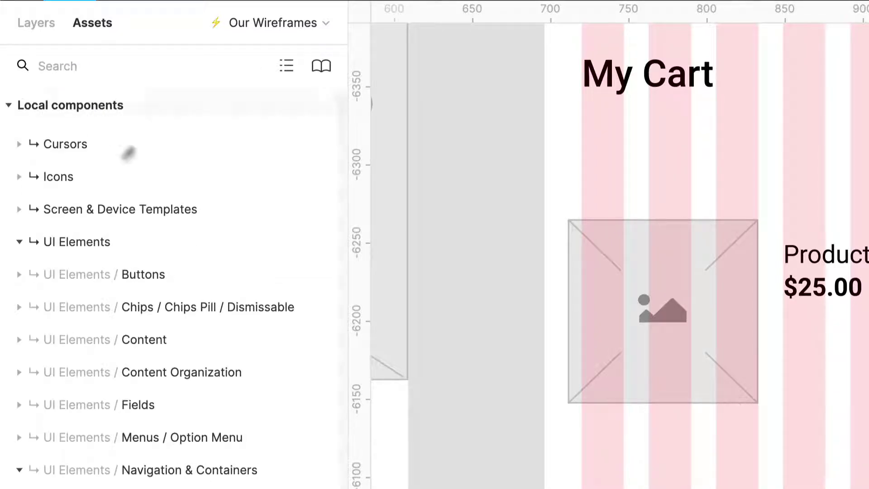
{"action": "left_click", "coordinate": [20, 177]}
{"action": "left_click", "coordinate": [25, 208]}
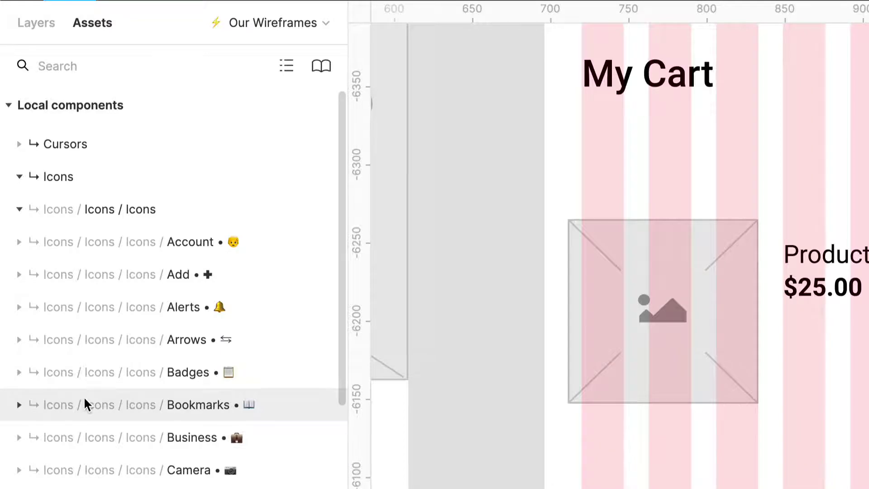
{"action": "scroll", "coordinate": [85, 402], "scroll_direction": "down", "scroll_amount": 2}
{"action": "scroll", "coordinate": [86, 399], "scroll_direction": "down", "scroll_amount": 2}
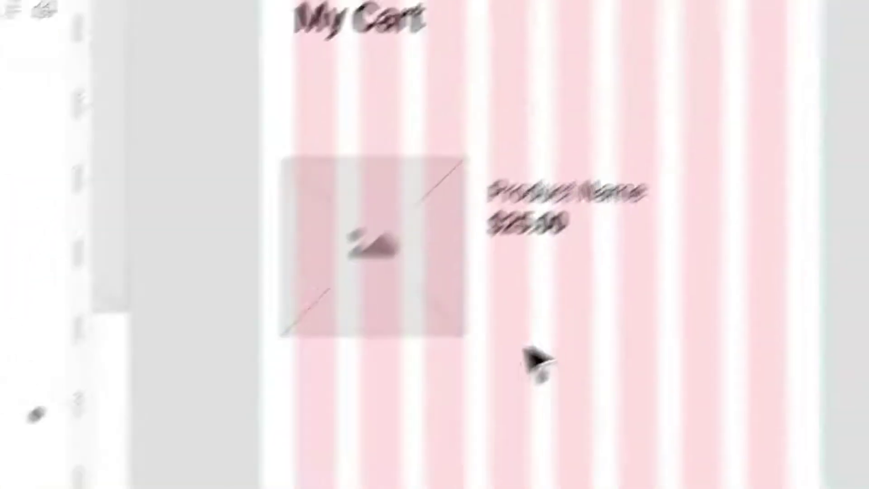
Place a detached, ungrouped trash icon below the $25.00 price, sized 17.11×22
{"action": "mouse_move", "coordinate": [525, 350]}
{"action": "left_mouse_down"}
{"action": "mouse_move", "coordinate": [504, 365]}
{"action": "mouse_move", "coordinate": [508, 352]}
{"action": "left_mouse_up"}
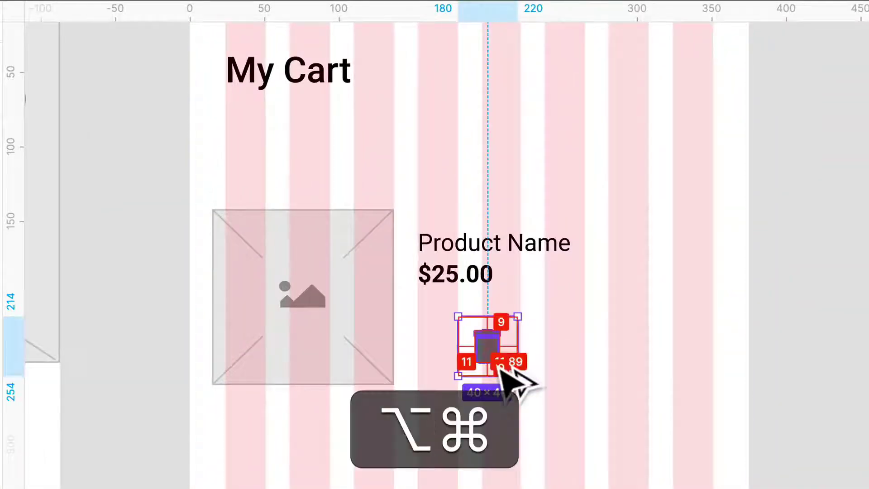
{"action": "key", "text": "alt+super+b"}
{"action": "key", "text": "shift+super+g"}
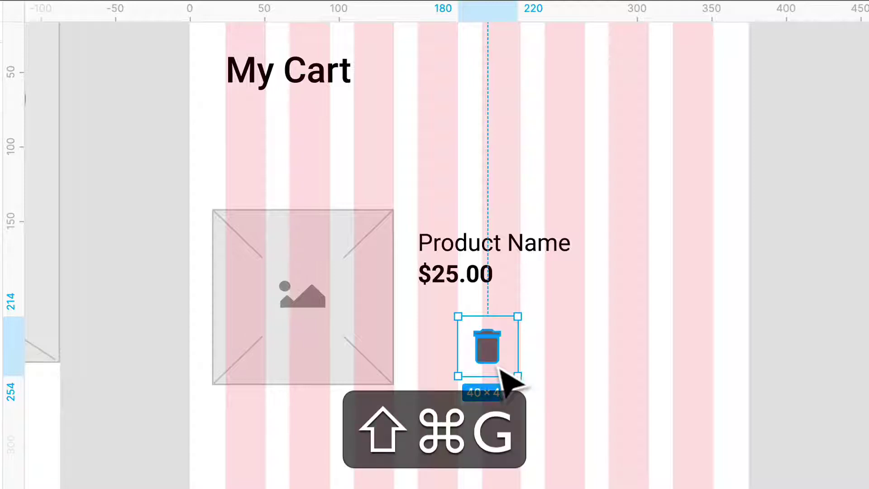
{"action": "left_click", "coordinate": [502, 369], "text": "shift+super"}
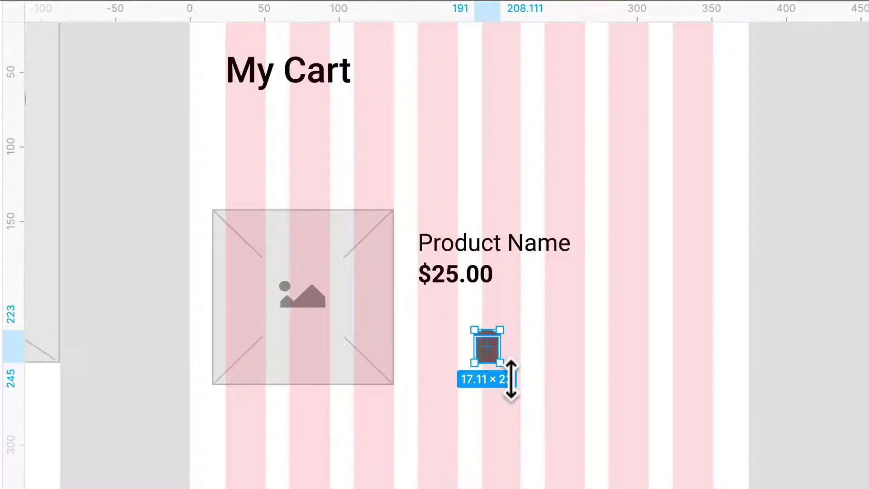
{"action": "left_click", "coordinate": [534, 369]}
{"action": "left_click_drag", "start_coordinate": [535, 394], "coordinate": [462, 360]}
{"action": "left_click", "coordinate": [503, 363]}
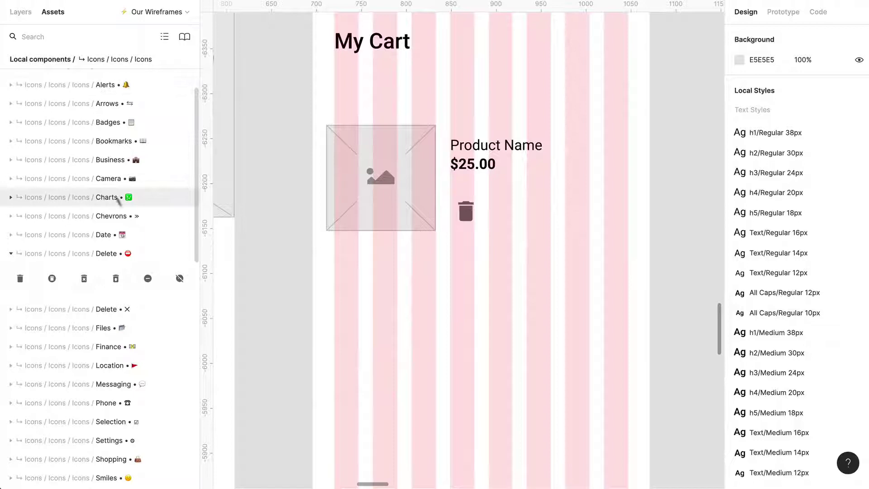
Place a plus-circle icon from the Add set beside the trash icon, detached and ungrouped
{"action": "left_click", "coordinate": [10, 254]}
{"action": "scroll", "coordinate": [63, 208], "scroll_direction": "up", "scroll_amount": 5}
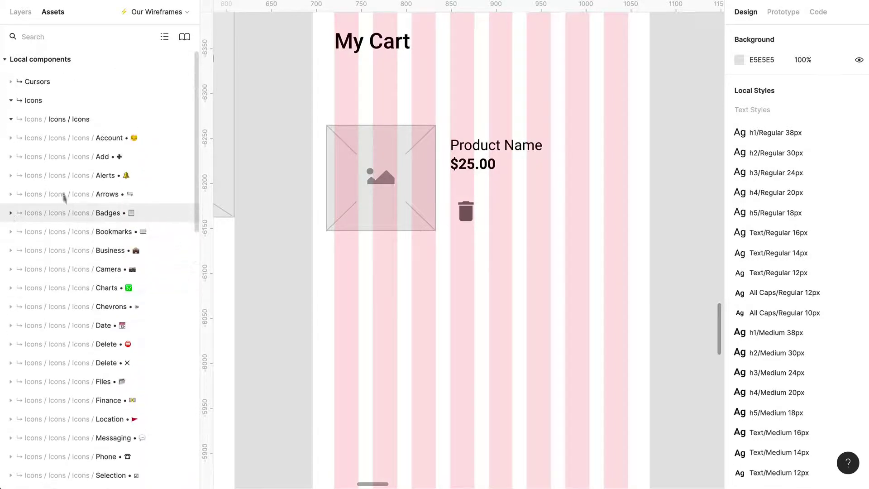
{"action": "left_click", "coordinate": [10, 157]}
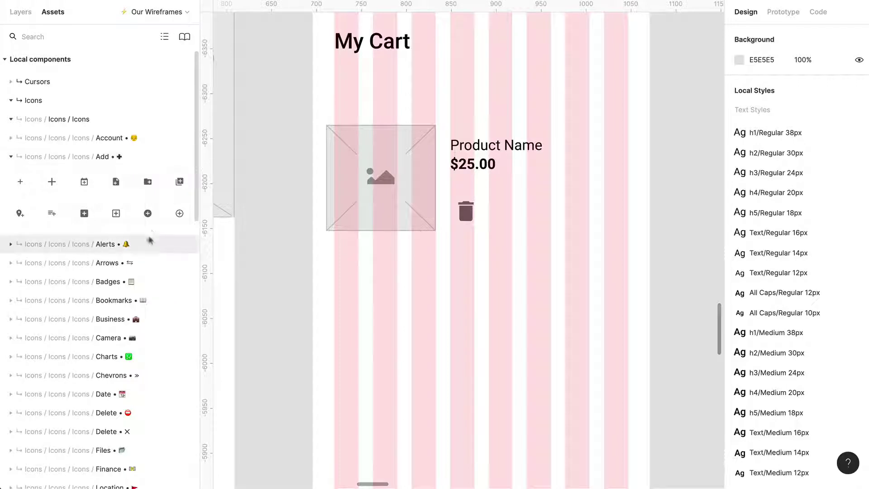
{"action": "left_click_drag", "start_coordinate": [147, 213], "coordinate": [549, 222]}
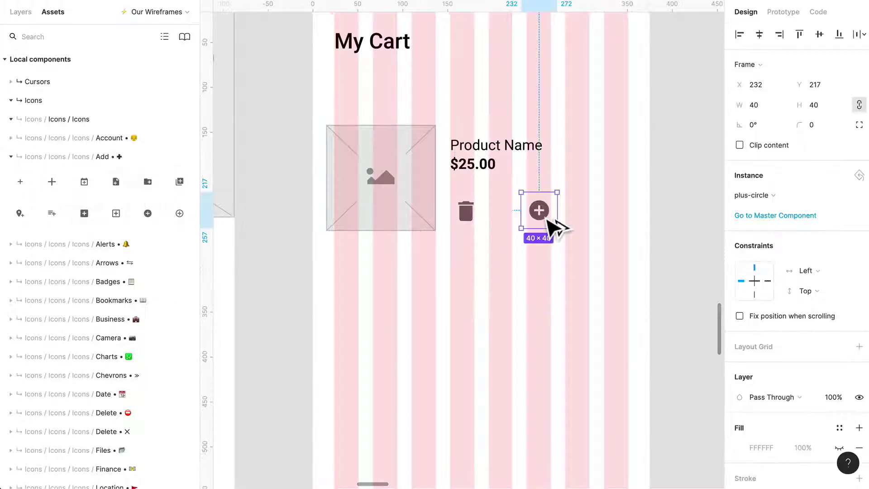
{"action": "key", "text": "alt+super+b"}
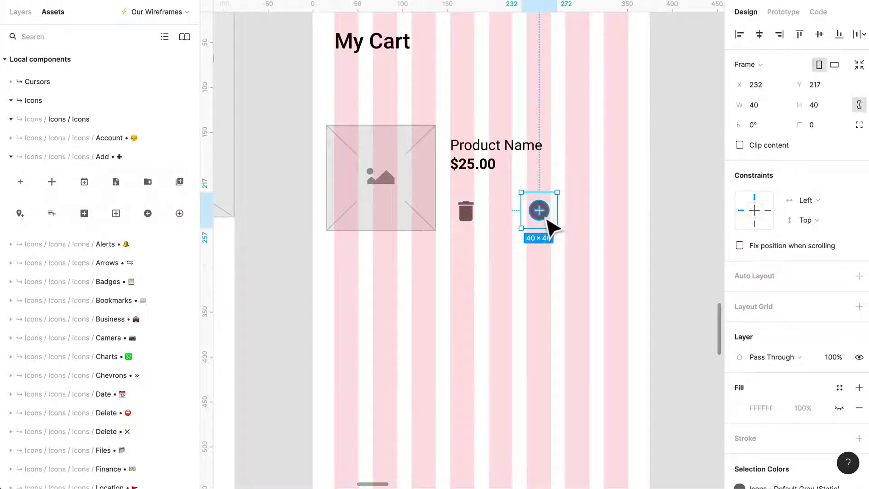
{"action": "key", "text": "super+shift+g"}
Align the 22×22 plus-circle icon level with the trash icon
{"action": "left_click", "coordinate": [558, 226]}
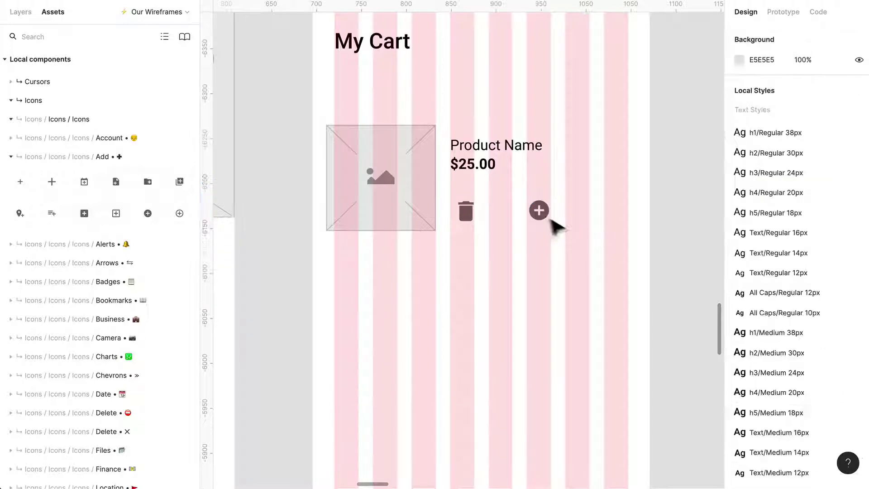
{"action": "left_click", "coordinate": [538, 209]}
{"action": "left_click", "coordinate": [560, 221]}
{"action": "mouse_move", "coordinate": [545, 216]}
{"action": "left_mouse_down"}
{"action": "mouse_move", "coordinate": [559, 222]}
{"action": "mouse_move", "coordinate": [550, 219]}
{"action": "left_mouse_up"}
{"action": "left_click", "coordinate": [535, 256]}
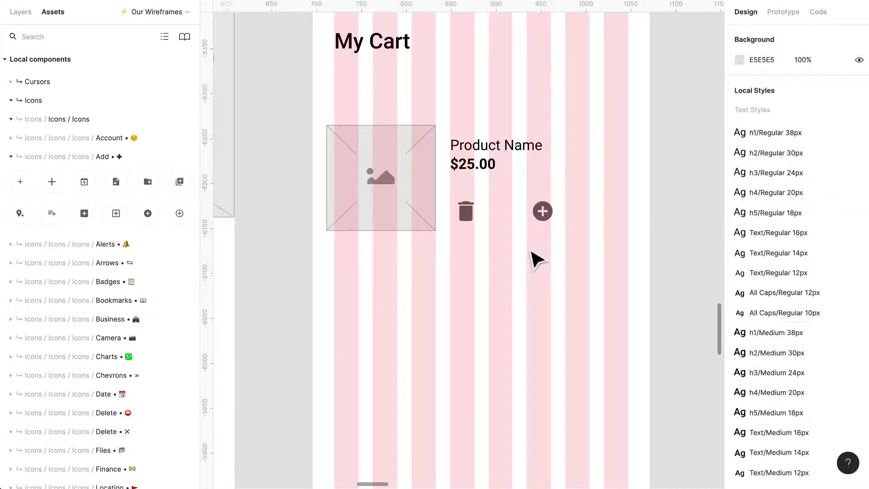
Hide the layout grids and copy the product name text as a centred '1' between the trash and plus icons
{"action": "key", "text": "ctrl+shift+4"}
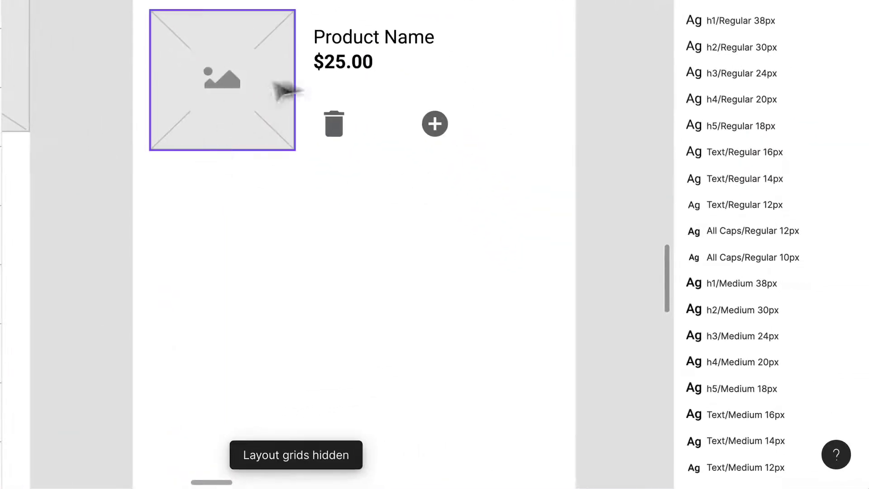
{"action": "left_click_drag", "start_coordinate": [369, 54], "coordinate": [389, 151], "text": "alt"}
{"action": "left_click", "coordinate": [713, 248]}
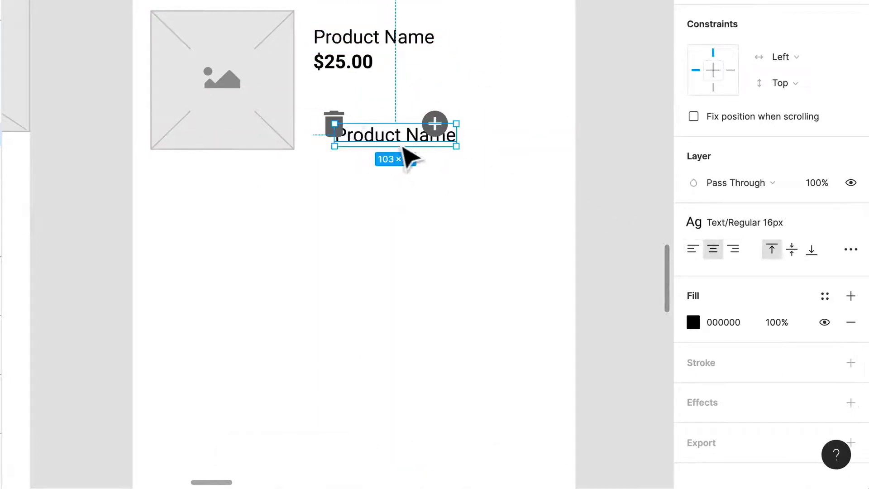
{"action": "double_click", "coordinate": [397, 136]}
{"action": "type", "text": "1"}
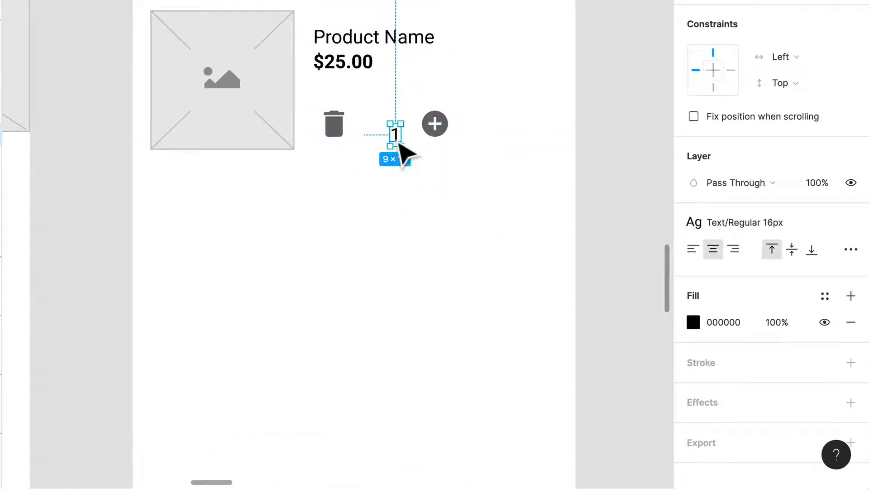
{"action": "left_click_drag", "start_coordinate": [399, 144], "coordinate": [386, 137]}
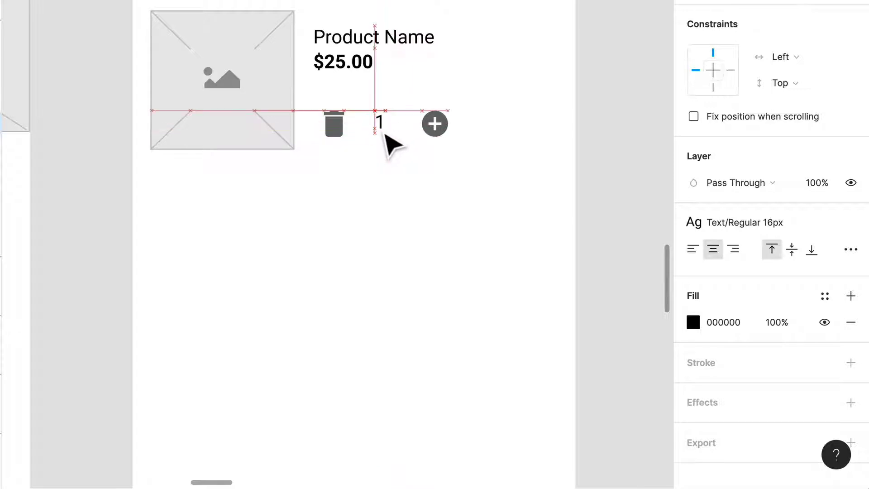
{"action": "left_click_drag", "start_coordinate": [446, 132], "coordinate": [429, 132]}
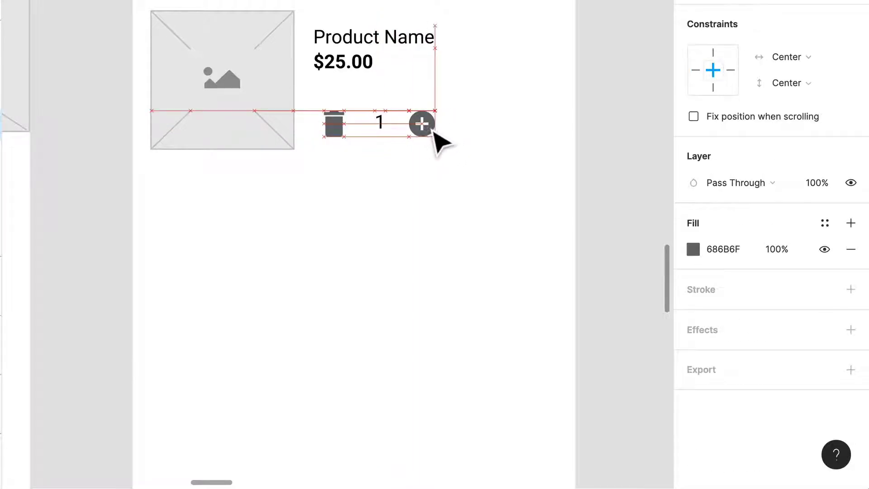
Shrink the trash icon to 15×19
{"action": "left_click", "coordinate": [456, 184]}
{"action": "left_click_drag", "start_coordinate": [454, 161], "coordinate": [349, 113]}
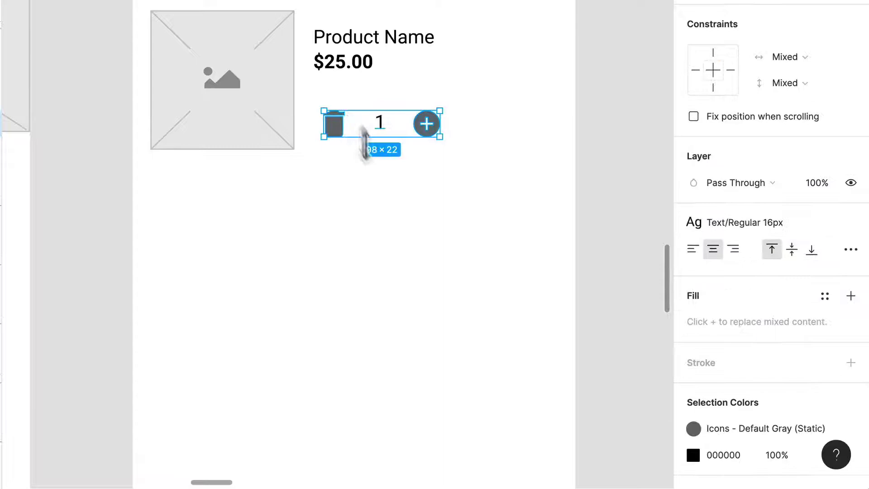
{"action": "scroll", "coordinate": [394, 150], "scroll_direction": "up", "scroll_amount": 5}
{"action": "left_click", "coordinate": [355, 194]}
{"action": "left_click", "coordinate": [285, 129]}
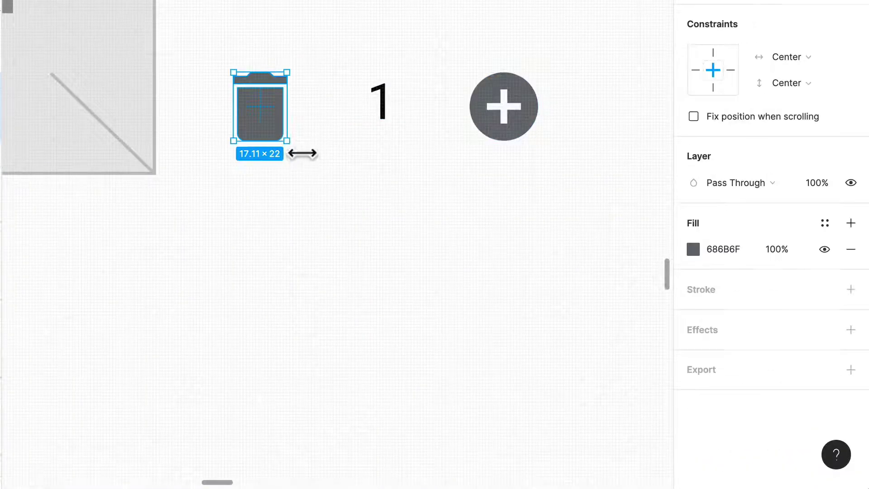
{"action": "left_click_drag", "start_coordinate": [294, 140], "coordinate": [298, 151]}
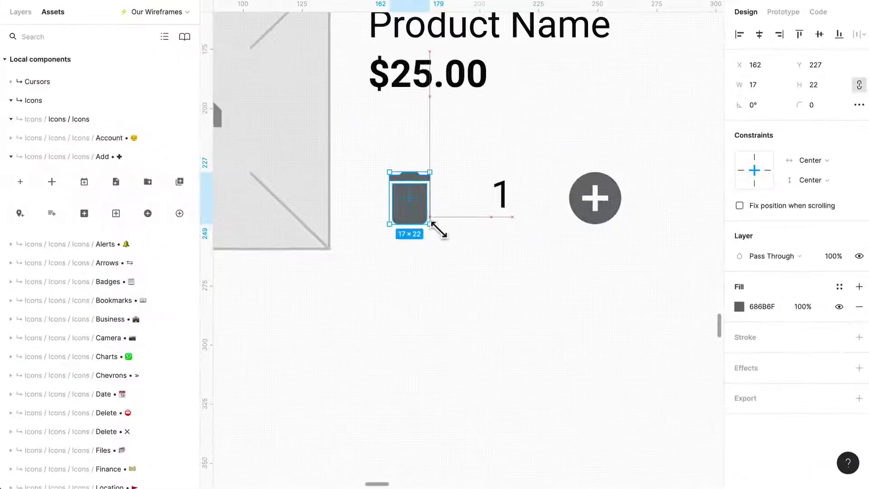
{"action": "left_click", "coordinate": [563, 252]}
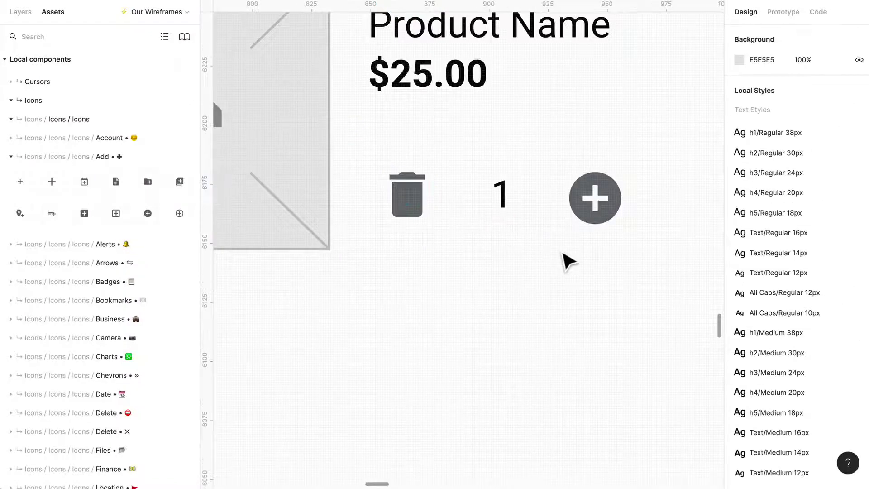
Shrink the plus icon to 19×19
{"action": "scroll", "coordinate": [563, 252], "scroll_direction": "down", "scroll_amount": 2}
{"action": "left_click", "coordinate": [608, 212]}
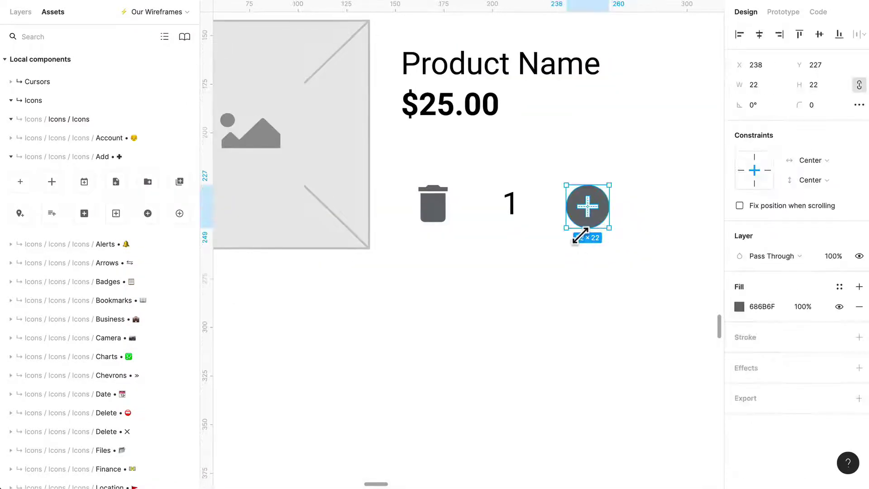
{"action": "left_click_drag", "start_coordinate": [580, 236], "coordinate": [585, 231]}
{"action": "left_click", "coordinate": [659, 276]}
Apply the Text/Bold 16px style to the quantity 1
{"action": "scroll", "coordinate": [601, 258], "scroll_direction": "up", "scroll_amount": 2}
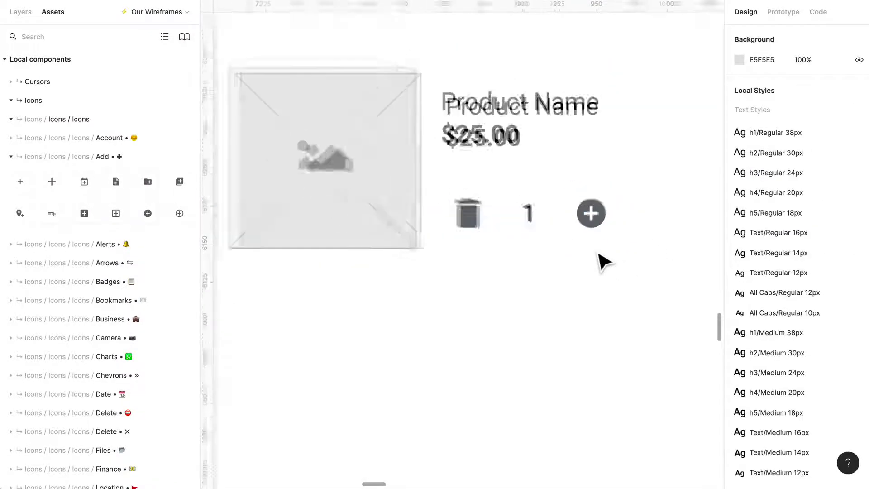
{"action": "left_click", "coordinate": [545, 235]}
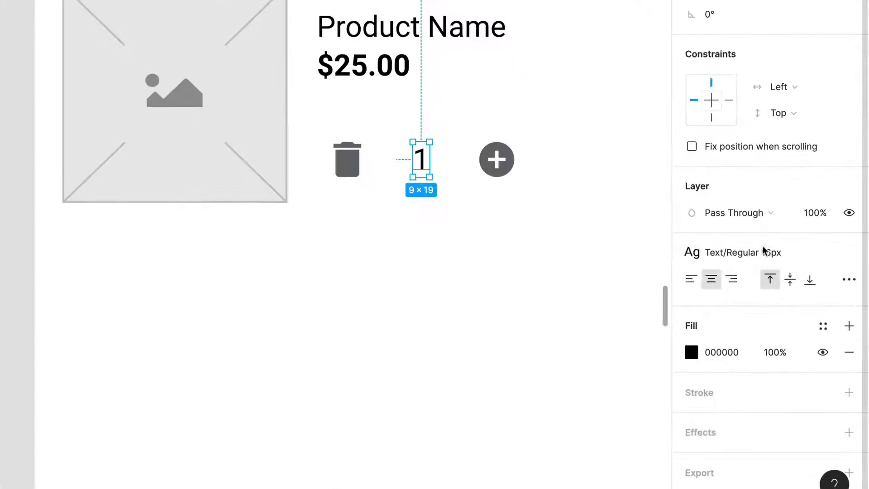
{"action": "left_click", "coordinate": [764, 251]}
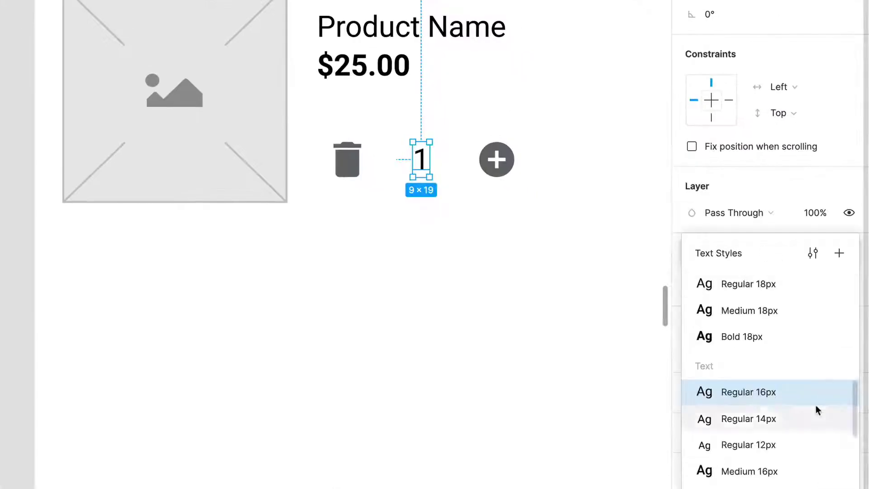
{"action": "scroll", "coordinate": [782, 434], "scroll_direction": "down", "scroll_amount": 5}
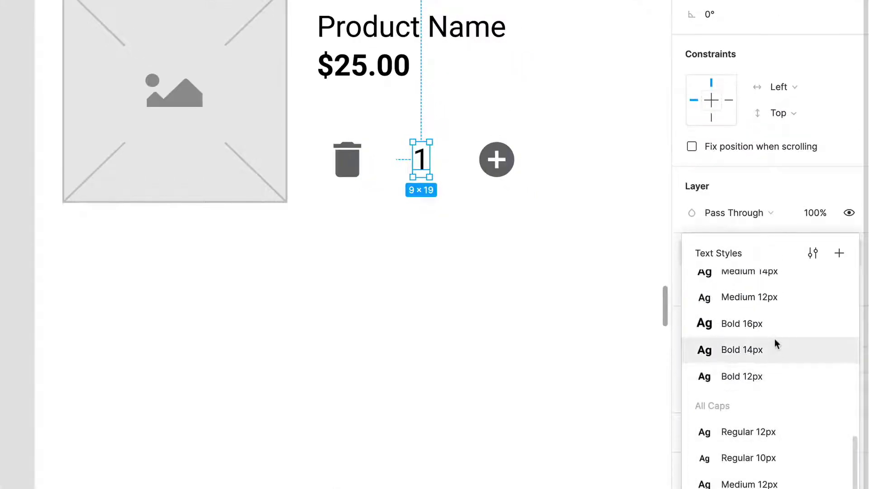
{"action": "left_click", "coordinate": [487, 262]}
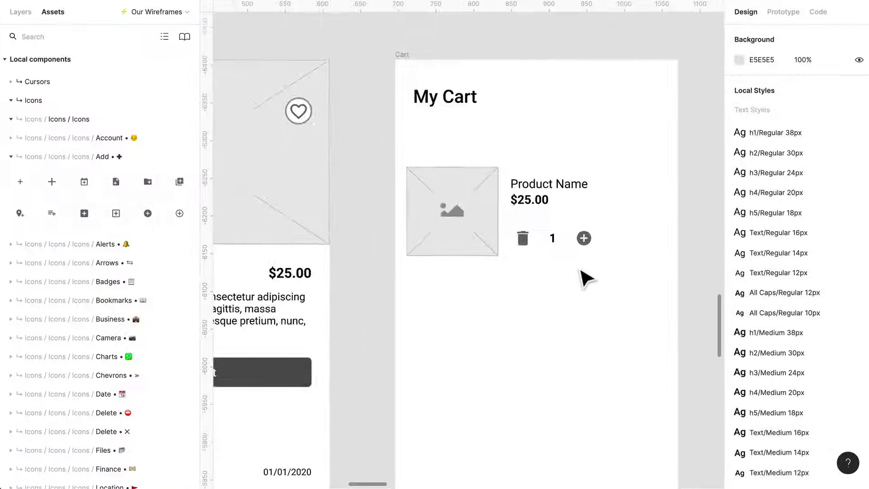
Line up the trash, 1 and plus controls with the product text
{"action": "scroll", "coordinate": [584, 278], "scroll_direction": "up", "scroll_amount": 5}
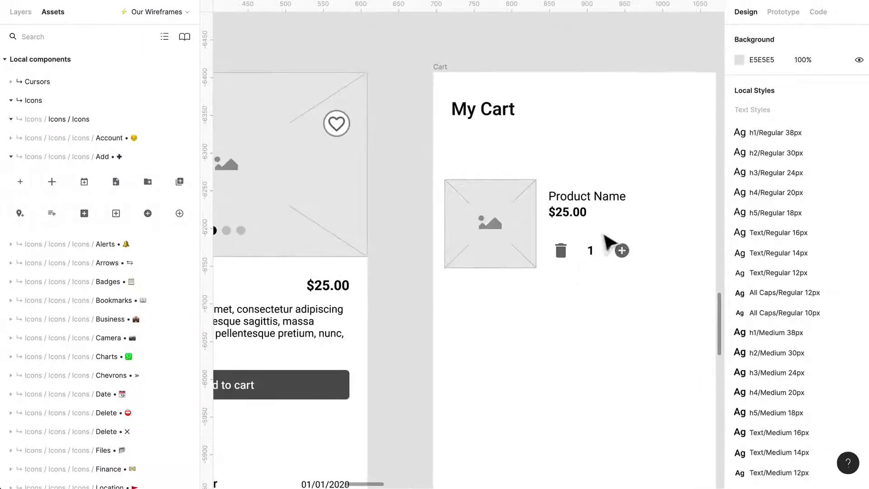
{"action": "left_click_drag", "start_coordinate": [588, 267], "coordinate": [614, 266]}
{"action": "left_click", "coordinate": [631, 287]}
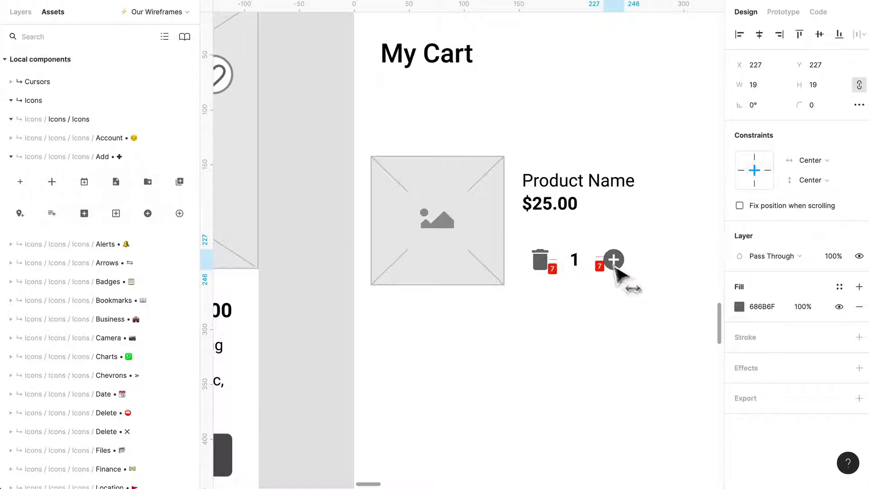
{"action": "left_click", "coordinate": [654, 303]}
{"action": "left_click_drag", "start_coordinate": [645, 292], "coordinate": [549, 252]}
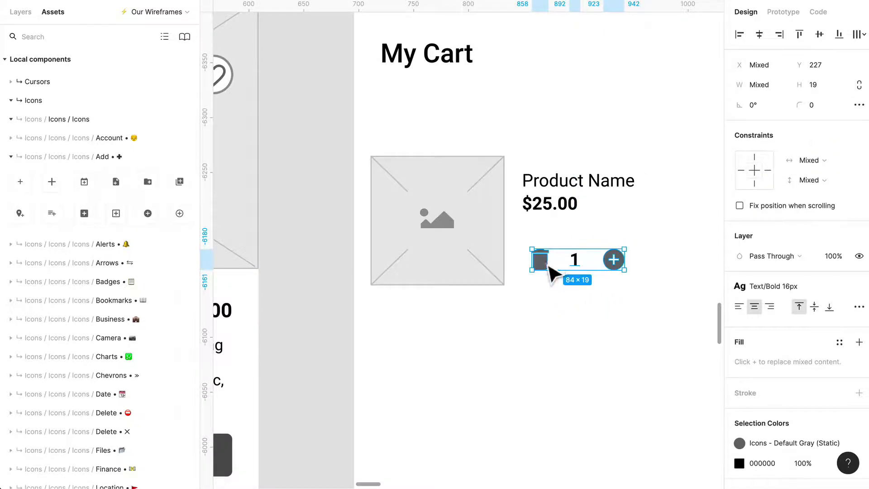
{"action": "left_click_drag", "start_coordinate": [549, 267], "coordinate": [540, 261]}
Move the product name, price and controls down beside the product image
{"action": "left_click_drag", "start_coordinate": [640, 302], "coordinate": [516, 174]}
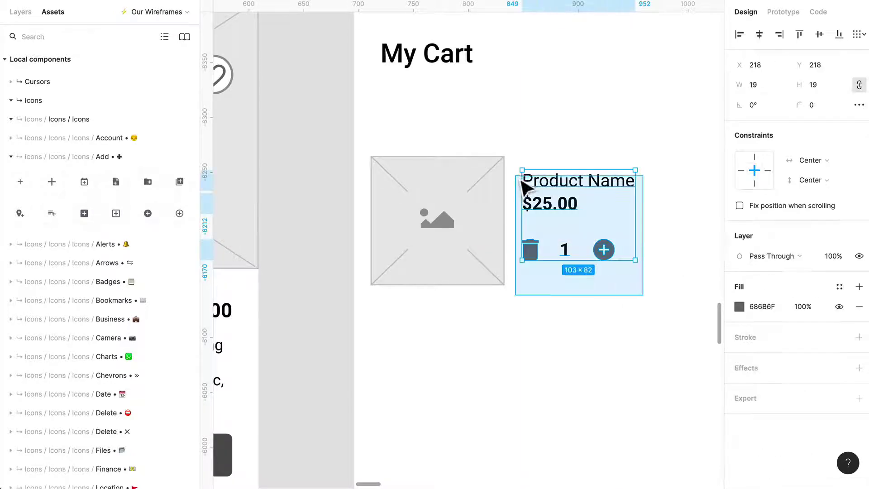
{"action": "left_click_drag", "start_coordinate": [558, 196], "coordinate": [557, 207]}
{"action": "left_click", "coordinate": [639, 353]}
Duplicate the whole product row 14 px below the first
{"action": "scroll", "coordinate": [638, 353], "scroll_direction": "down", "scroll_amount": 3}
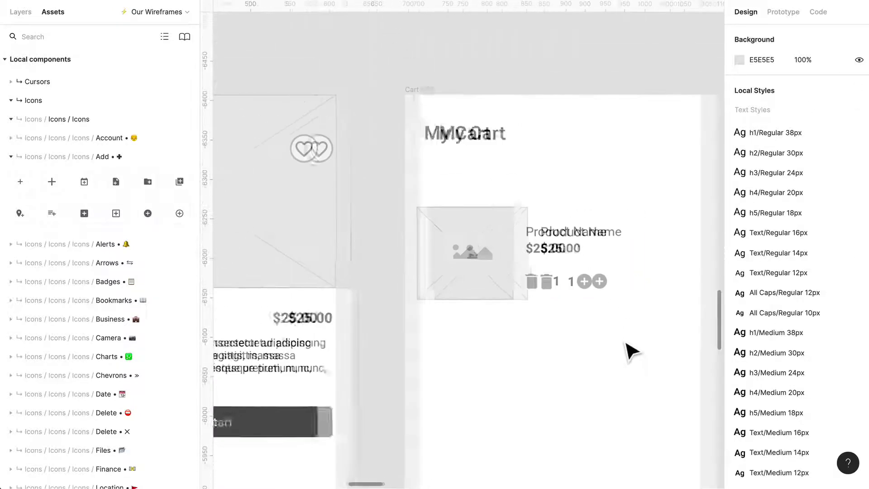
{"action": "left_click_drag", "start_coordinate": [602, 355], "coordinate": [359, 204]}
{"action": "left_click_drag", "start_coordinate": [453, 282], "coordinate": [446, 359]}
Replace the second row's trash icon with a minus-circle icon from the Delete icon set
{"action": "left_click", "coordinate": [588, 400]}
{"action": "scroll", "coordinate": [588, 400], "scroll_direction": "down", "scroll_amount": 2}
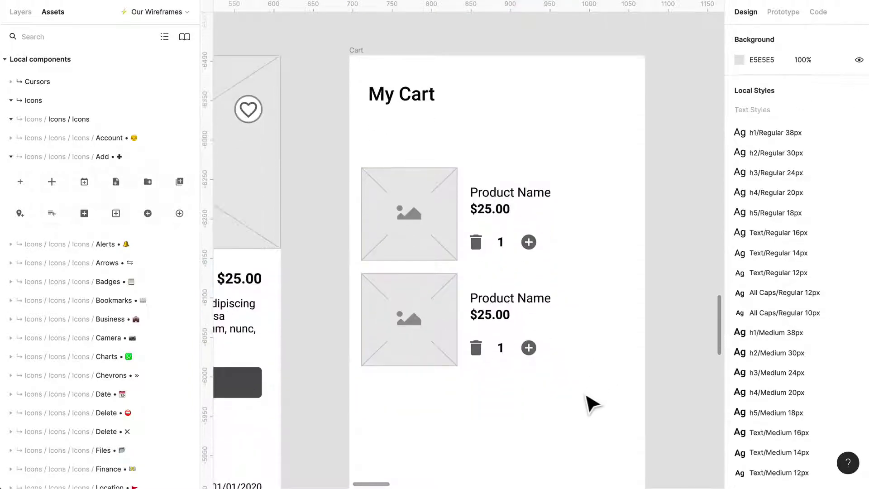
{"action": "scroll", "coordinate": [534, 349], "scroll_direction": "up", "scroll_amount": 3}
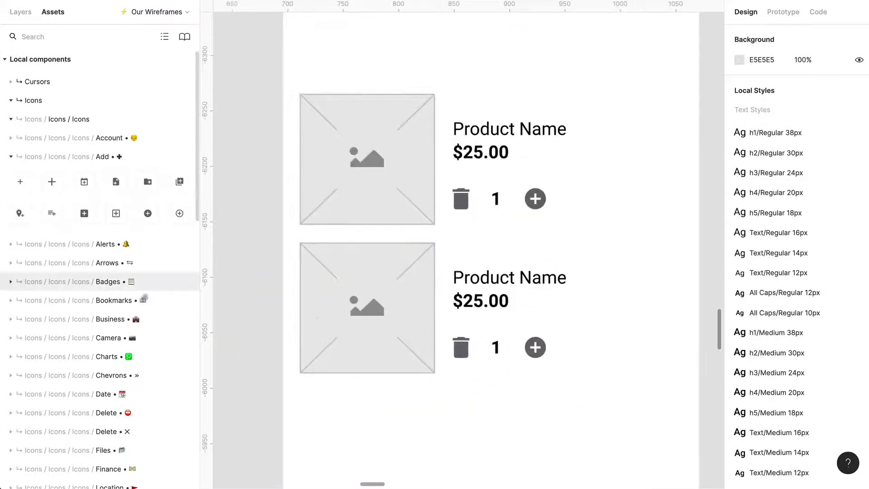
{"action": "scroll", "coordinate": [127, 331], "scroll_direction": "down", "scroll_amount": 2}
{"action": "scroll", "coordinate": [109, 330], "scroll_direction": "down", "scroll_amount": 3}
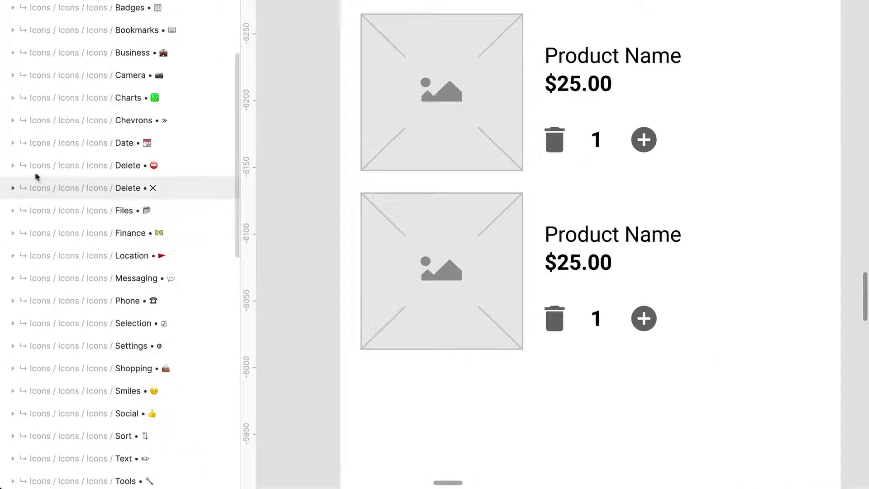
{"action": "left_click", "coordinate": [13, 166]}
{"action": "left_click_drag", "start_coordinate": [180, 201], "coordinate": [608, 357]}
{"action": "left_click", "coordinate": [560, 327]}
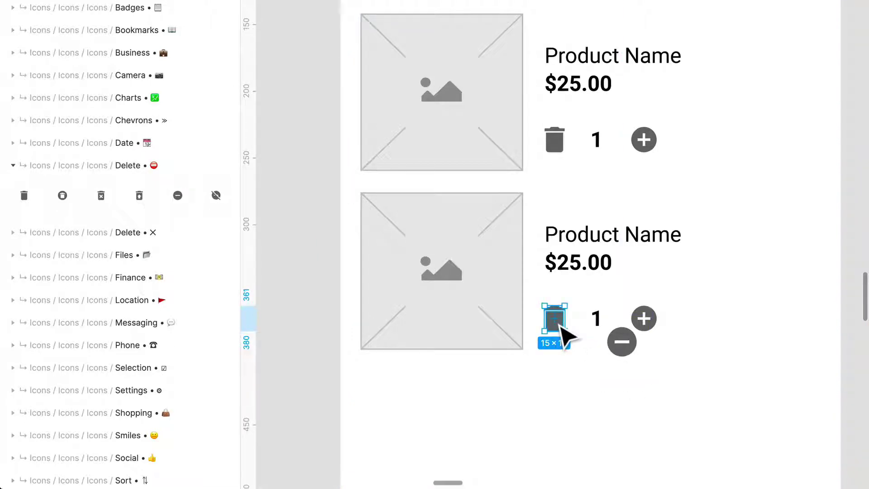
{"action": "key", "text": "Delete"}
Change the second row's quantity from 1 to 2
{"action": "left_click", "coordinate": [596, 319]}
{"action": "double_click", "coordinate": [591, 318]}
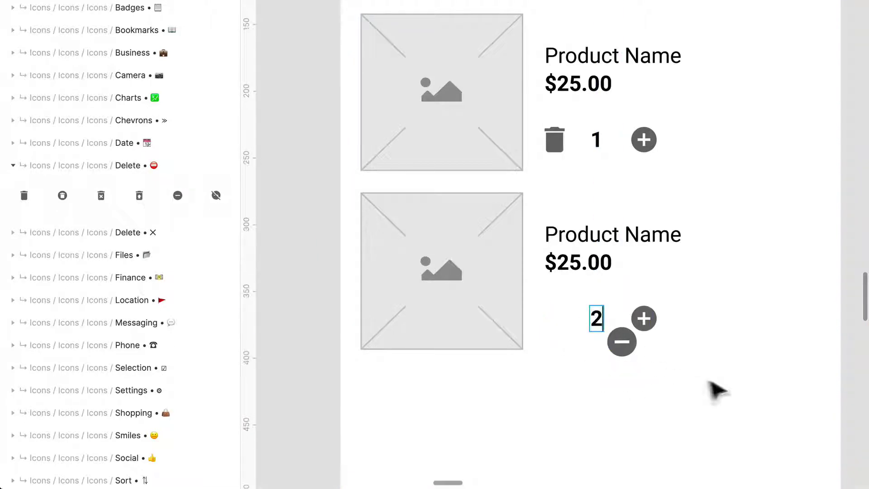
{"action": "type", "text": "2"}
{"action": "key", "text": "Escape"}
Move the minus icon left of the 2 and shrink it to 19×19
{"action": "left_click", "coordinate": [633, 360]}
{"action": "left_click_drag", "start_coordinate": [632, 361], "coordinate": [574, 349]}
{"action": "scroll", "coordinate": [575, 349], "scroll_direction": "up", "scroll_amount": 5}
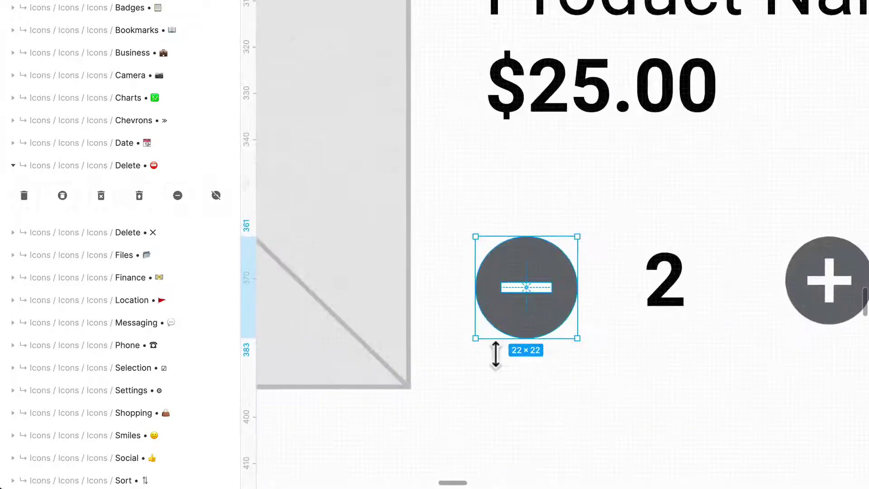
{"action": "left_click_drag", "start_coordinate": [496, 354], "coordinate": [514, 339]}
{"action": "scroll", "coordinate": [649, 402], "scroll_direction": "down", "scroll_amount": 5}
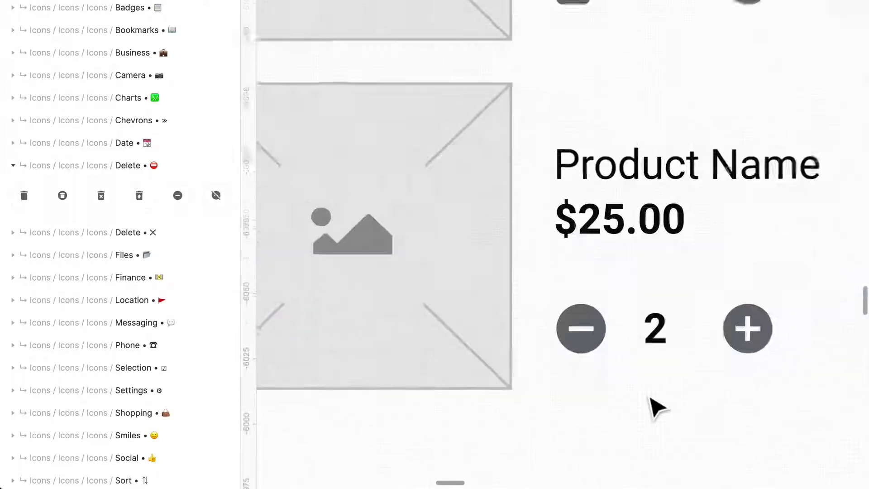
Centre the 2 between the minus and plus icons
{"action": "left_click", "coordinate": [662, 343]}
{"action": "left_click_drag", "start_coordinate": [665, 349], "coordinate": [676, 351]}
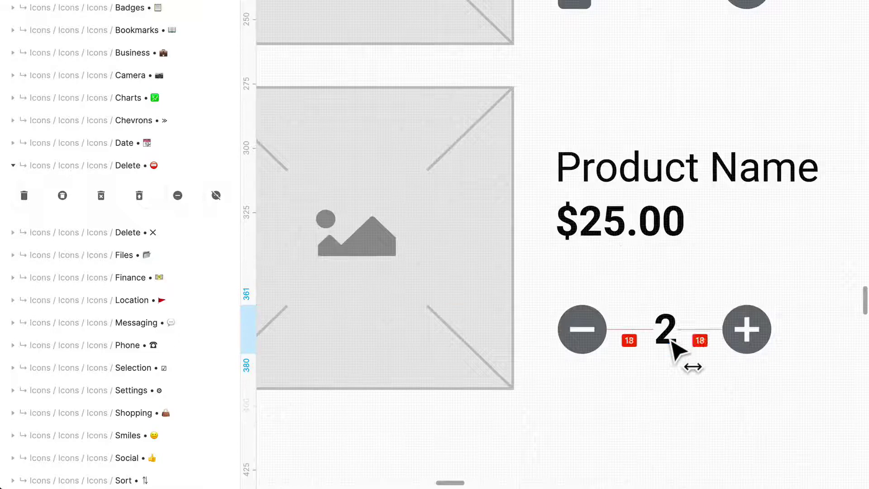
{"action": "left_click", "coordinate": [721, 419]}
{"action": "scroll", "coordinate": [721, 417], "scroll_direction": "down", "scroll_amount": 5}
{"action": "scroll", "coordinate": [719, 421], "scroll_direction": "up", "scroll_amount": 2}
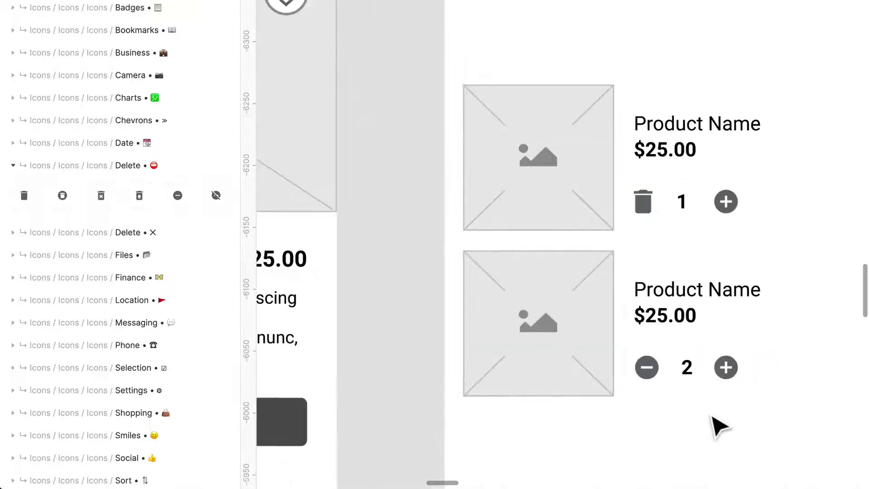
{"action": "scroll", "coordinate": [749, 434], "scroll_direction": "down", "scroll_amount": 2}
{"action": "scroll", "coordinate": [747, 430], "scroll_direction": "down", "scroll_amount": 2}
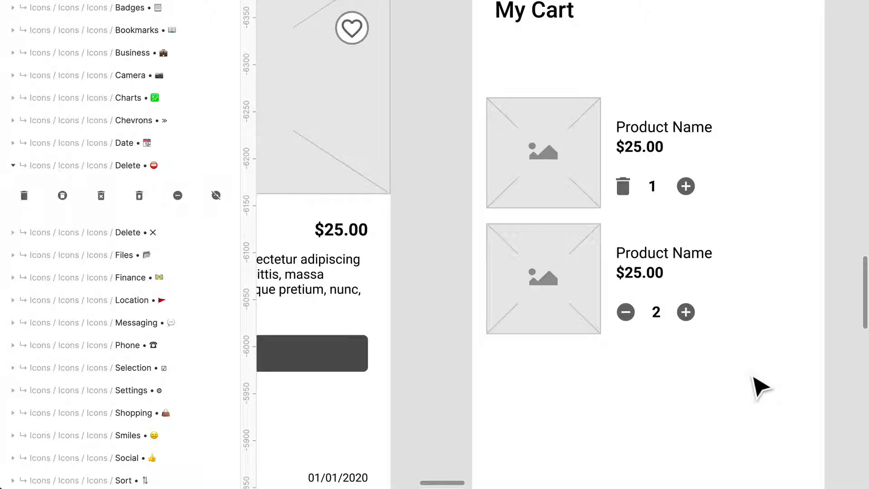
{"action": "left_click_drag", "start_coordinate": [769, 348], "coordinate": [501, 105]}
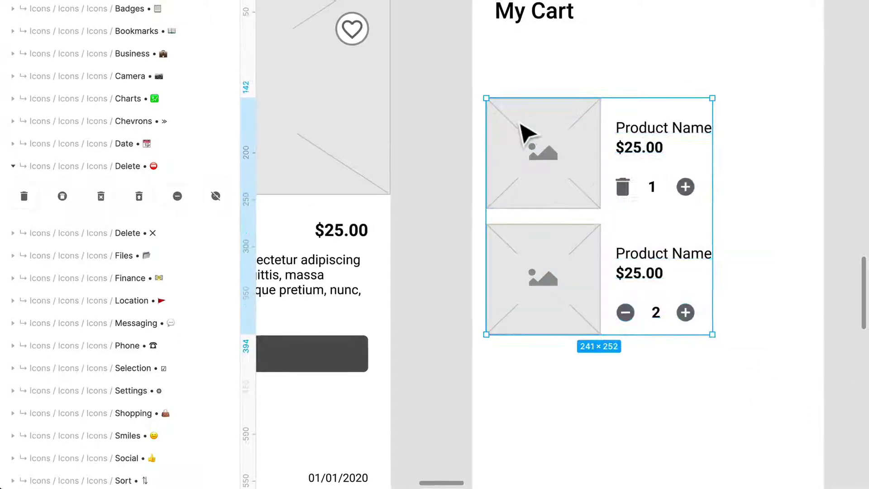
Drag the two product rows up to X 24, Y 97, directly below the My Cart heading
{"action": "left_click_drag", "start_coordinate": [527, 133], "coordinate": [533, 101]}
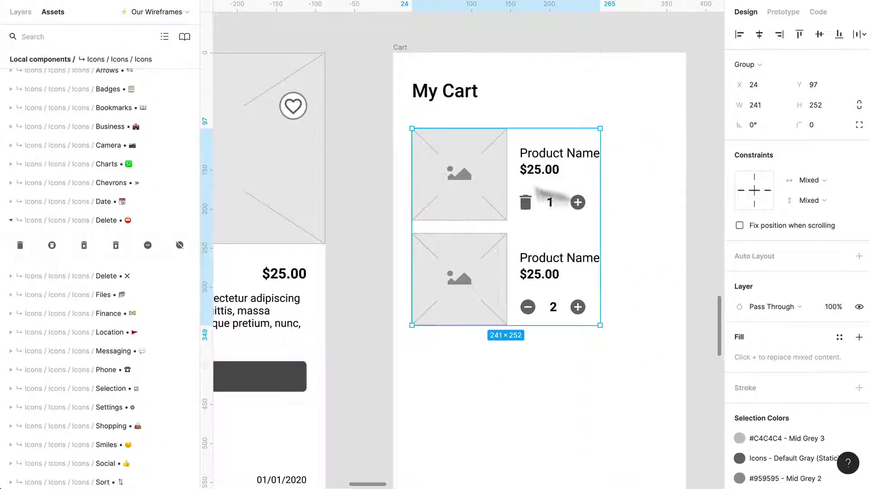
{"action": "left_click", "coordinate": [613, 273]}
{"action": "scroll", "coordinate": [616, 273], "scroll_direction": "down", "scroll_amount": 1}
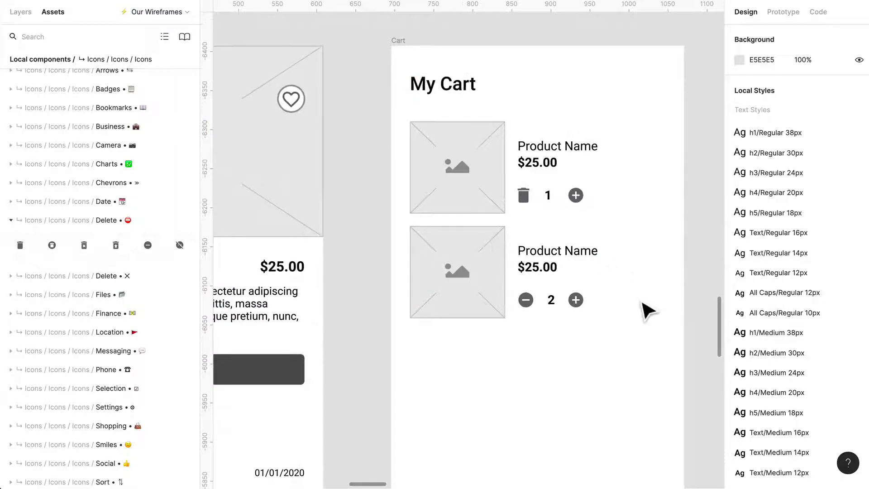
{"action": "scroll", "coordinate": [647, 310], "scroll_direction": "down", "scroll_amount": 5}
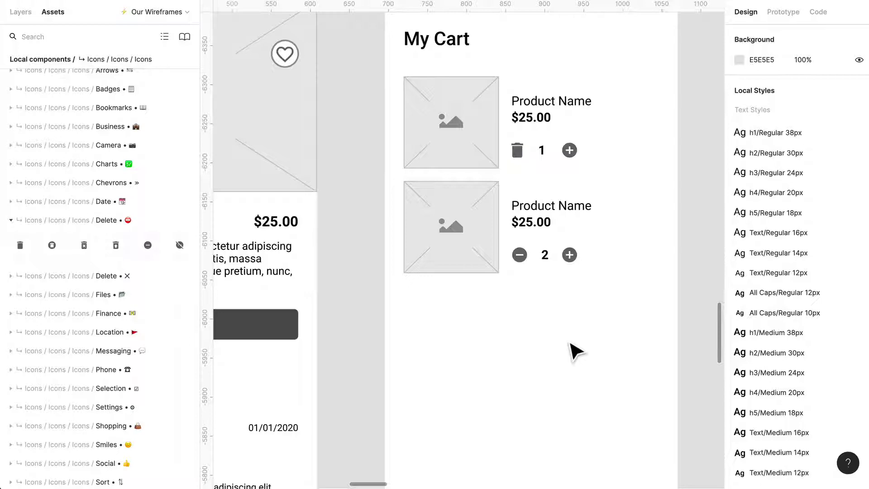
{"action": "scroll", "coordinate": [569, 351], "scroll_direction": "down", "scroll_amount": 3}
{"action": "scroll", "coordinate": [569, 351], "scroll_direction": "left", "scroll_amount": 3}
{"action": "scroll", "coordinate": [566, 362], "scroll_direction": "down", "scroll_amount": 2}
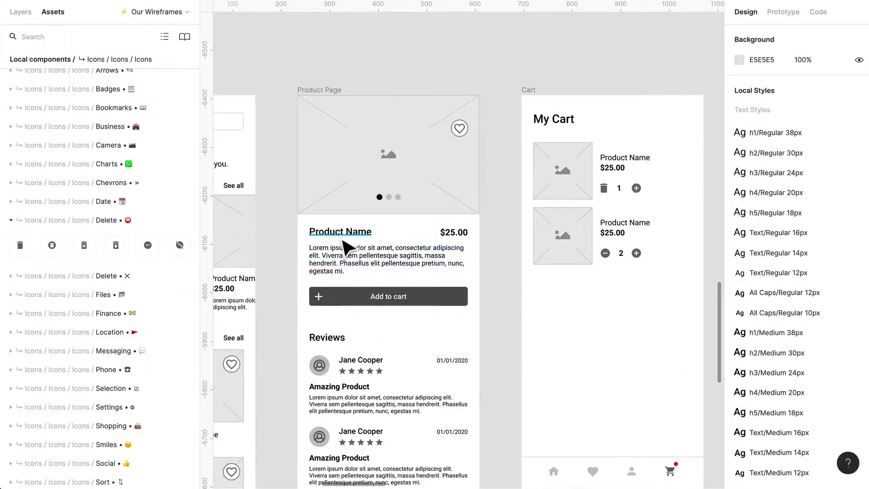
Copy the product name and description into the Cart frame and retype the heading as 'Cart Total'
{"action": "left_click", "coordinate": [345, 247]}
{"action": "left_click_drag", "start_coordinate": [349, 258], "coordinate": [593, 342]}
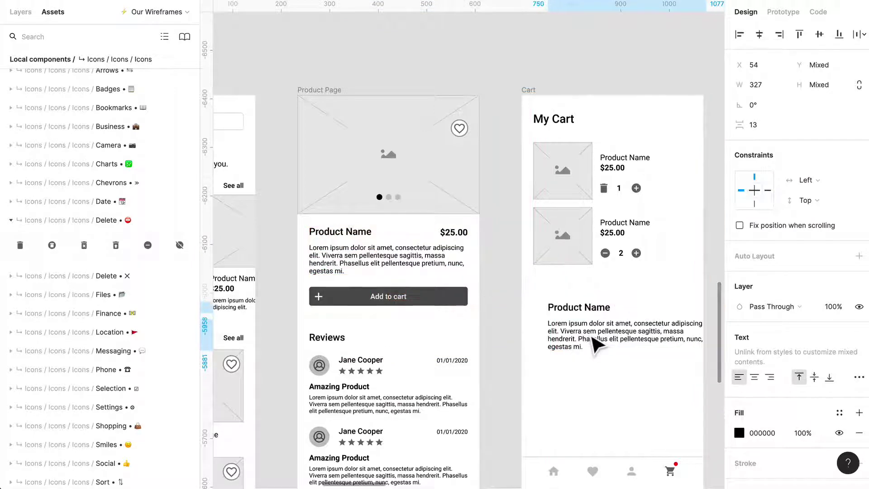
{"action": "scroll", "coordinate": [594, 343], "scroll_direction": "up", "scroll_amount": 5}
{"action": "left_click", "coordinate": [611, 285]}
{"action": "double_click", "coordinate": [605, 279]}
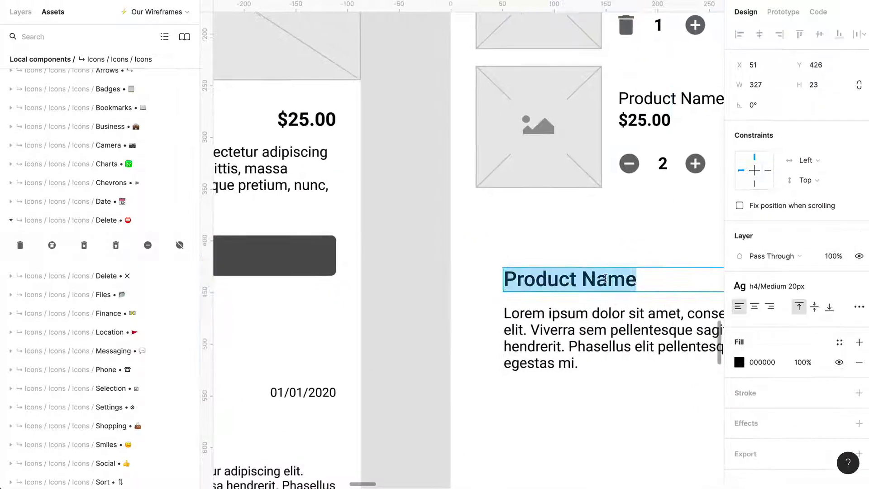
{"action": "type", "text": "Cart Total"}
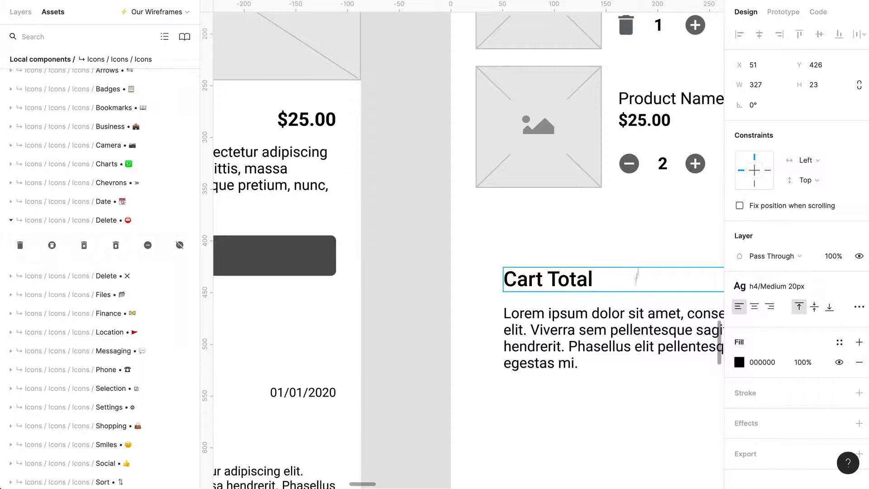
{"action": "key", "text": "Escape"}
Move Cart Total and its description left to X 25, aligned with the product rows
{"action": "scroll", "coordinate": [607, 422], "scroll_direction": "down", "scroll_amount": 3}
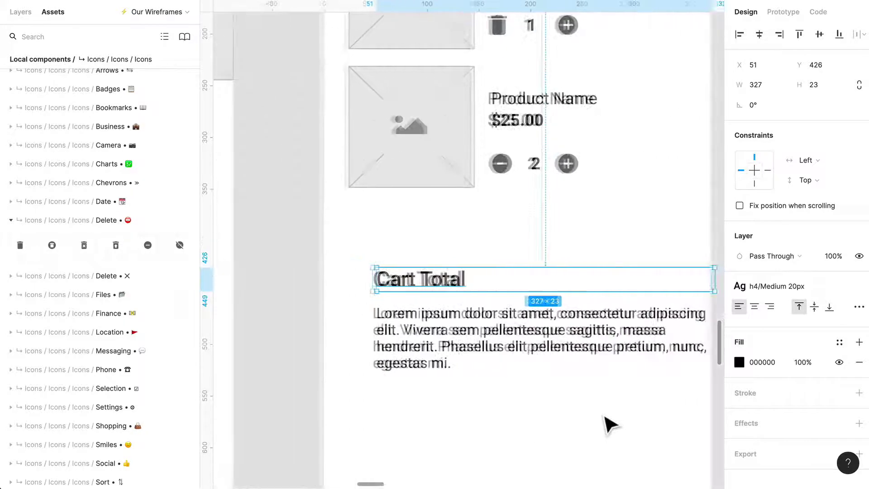
{"action": "scroll", "coordinate": [607, 422], "scroll_direction": "up", "scroll_amount": 2}
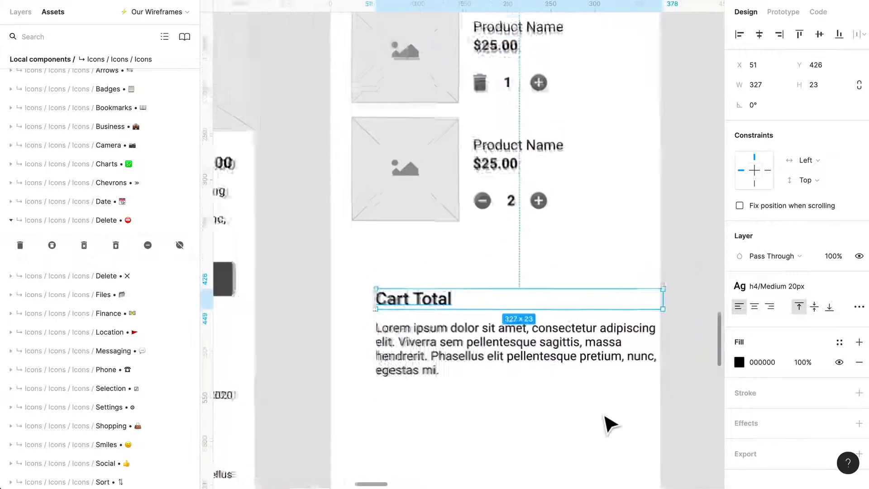
{"action": "left_click", "coordinate": [858, 307]}
{"action": "left_click", "coordinate": [475, 435]}
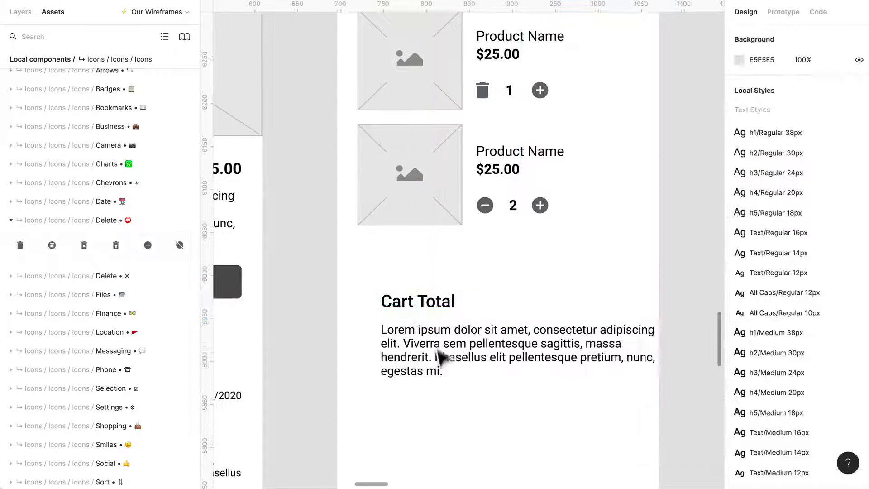
{"action": "left_click", "coordinate": [426, 306]}
{"action": "left_click", "coordinate": [534, 366], "text": "shift"}
{"action": "left_click_drag", "start_coordinate": [537, 368], "coordinate": [518, 326]}
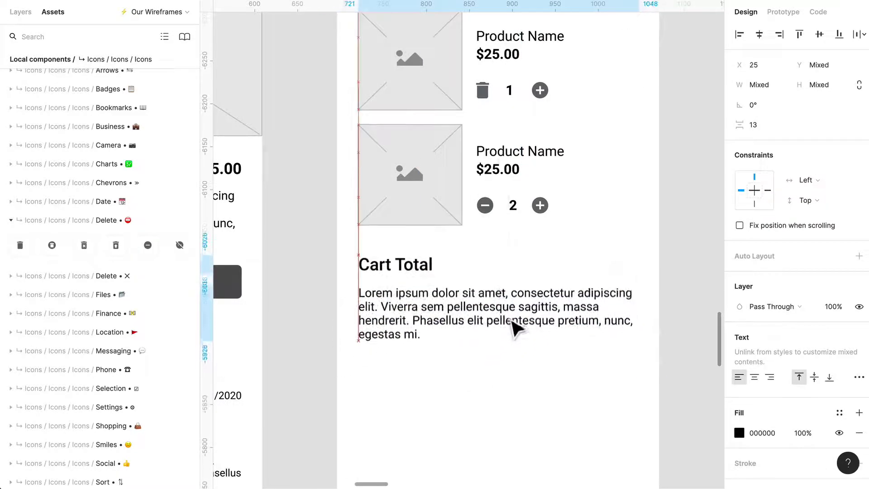
{"action": "left_click", "coordinate": [537, 384]}
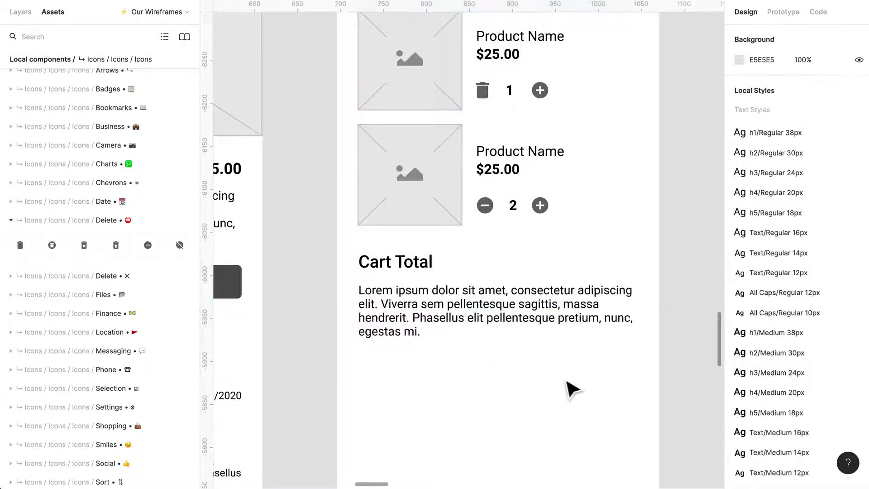
Apply the Text/Bold 16px style to the Cart Total heading
{"action": "left_click", "coordinate": [410, 269]}
{"action": "left_click", "coordinate": [839, 290]}
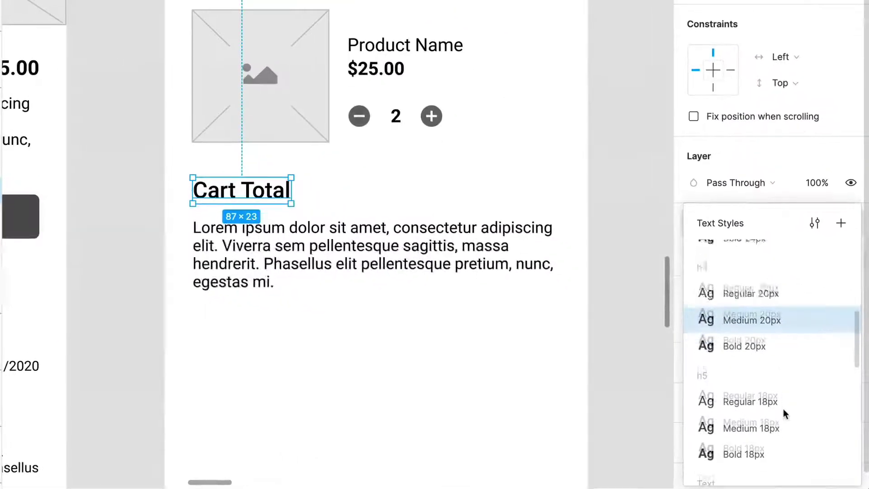
{"action": "scroll", "coordinate": [805, 426], "scroll_direction": "down", "scroll_amount": 2}
{"action": "scroll", "coordinate": [780, 406], "scroll_direction": "down", "scroll_amount": 1}
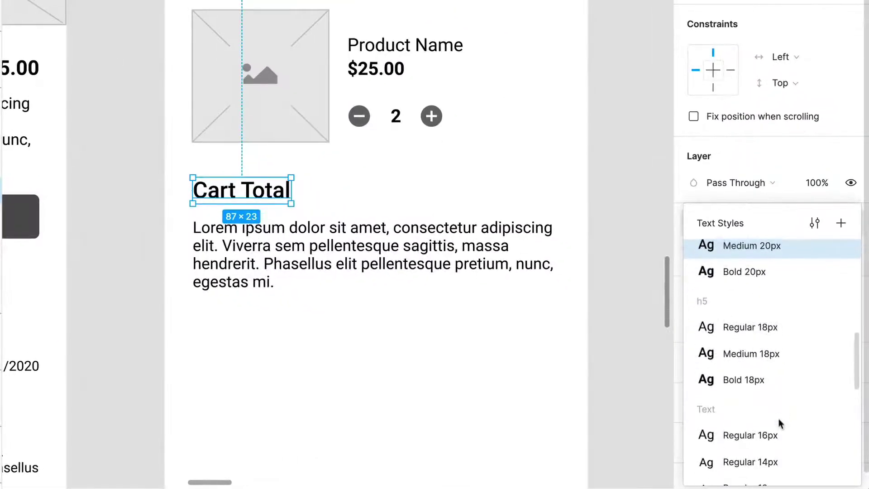
{"action": "scroll", "coordinate": [774, 380], "scroll_direction": "down", "scroll_amount": 2}
{"action": "scroll", "coordinate": [773, 371], "scroll_direction": "down", "scroll_amount": 2}
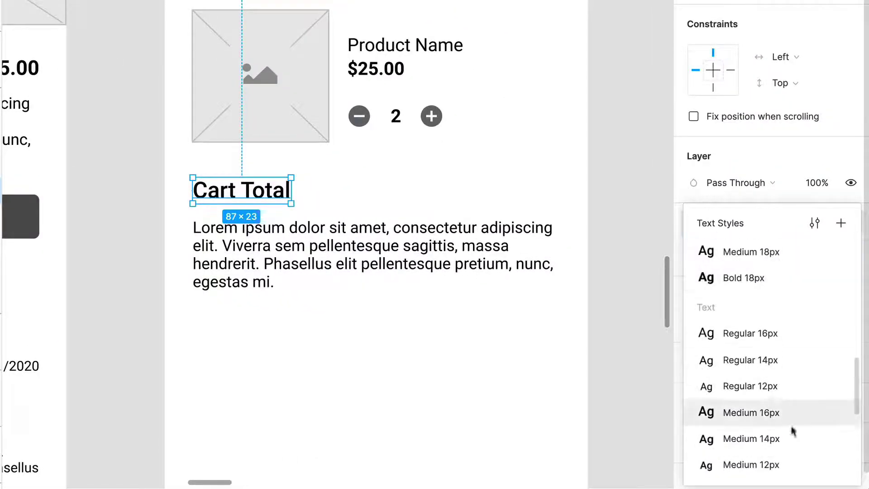
{"action": "scroll", "coordinate": [781, 437], "scroll_direction": "down", "scroll_amount": 1}
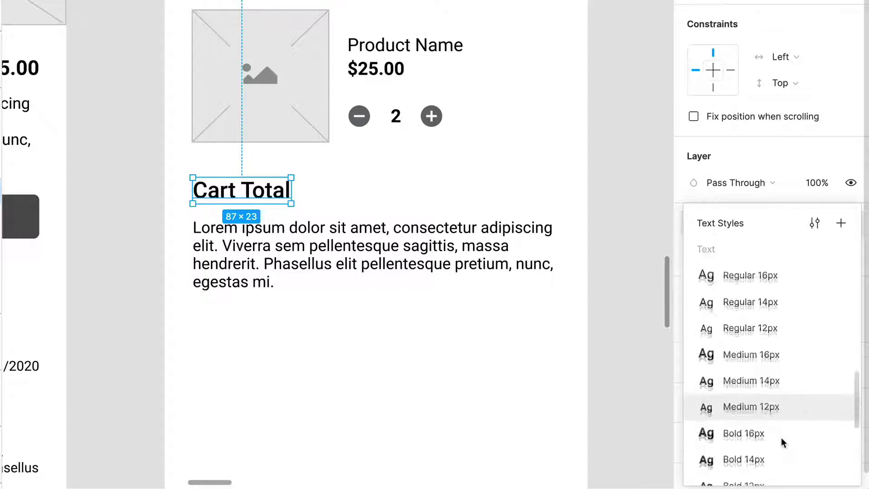
{"action": "left_click", "coordinate": [770, 431]}
{"action": "left_click", "coordinate": [529, 365]}
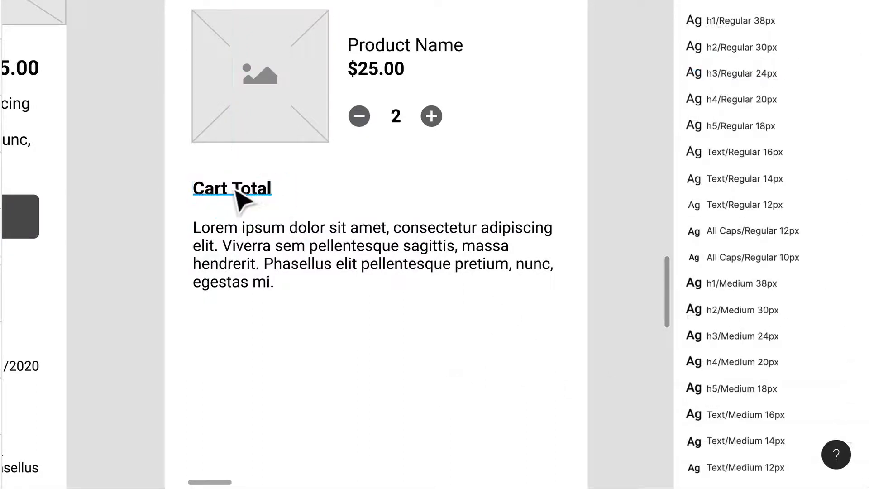
Duplicate Cart Total to the right edge, right-align it and change the text to $75.00
{"action": "left_click_drag", "start_coordinate": [236, 192], "coordinate": [539, 213]}
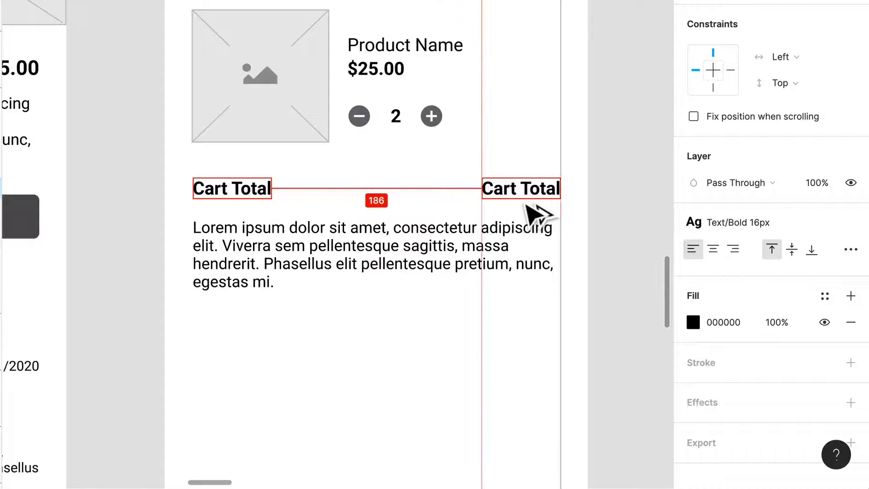
{"action": "left_click", "coordinate": [850, 250]}
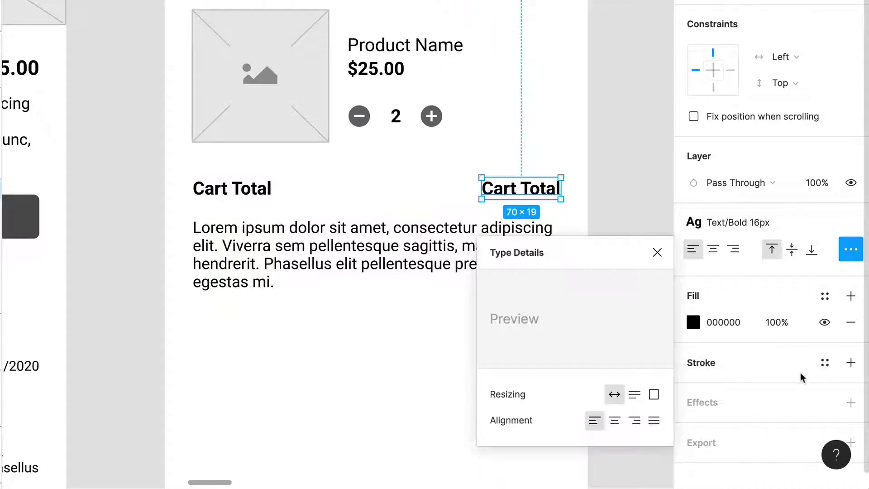
{"action": "left_click", "coordinate": [634, 420]}
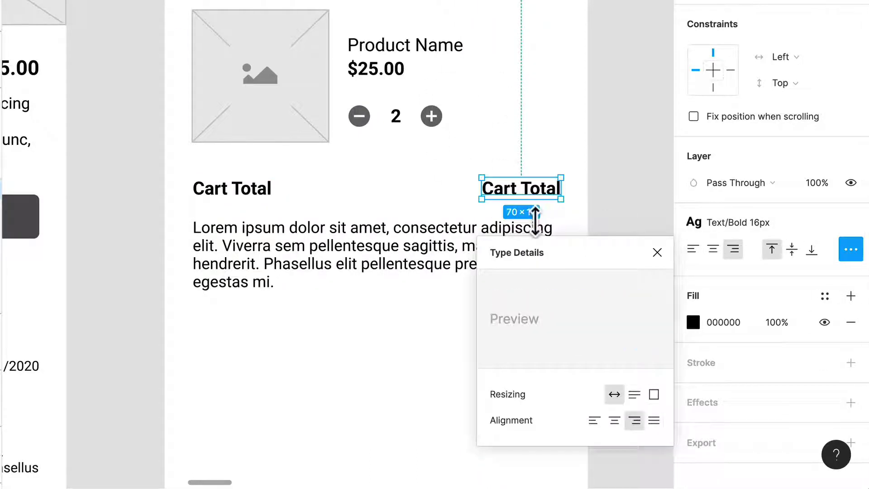
{"action": "double_click", "coordinate": [527, 199]}
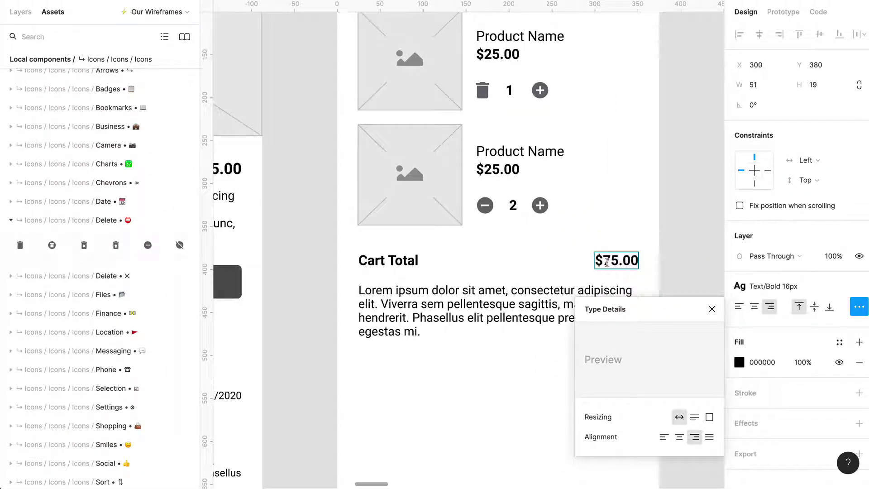
{"action": "left_click", "coordinate": [503, 273]}
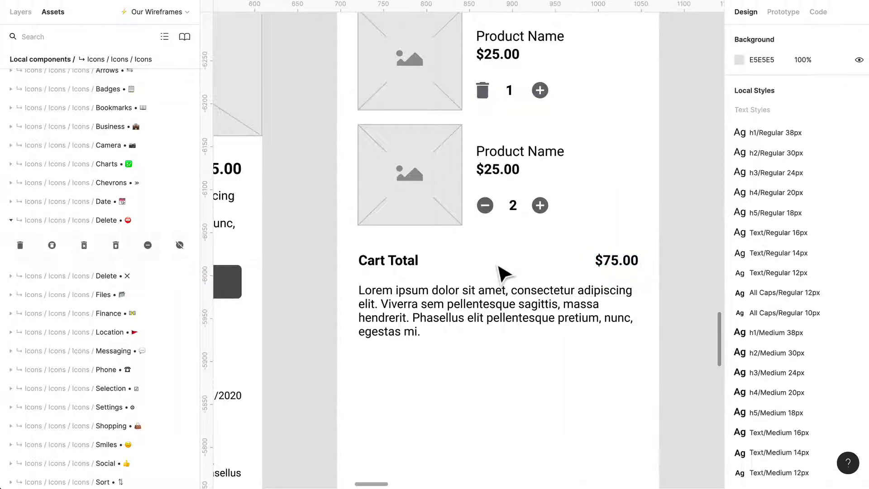
Push the description text lower and copy the $75.00 amount into a new row below
{"action": "scroll", "coordinate": [507, 277], "scroll_direction": "down", "scroll_amount": 1}
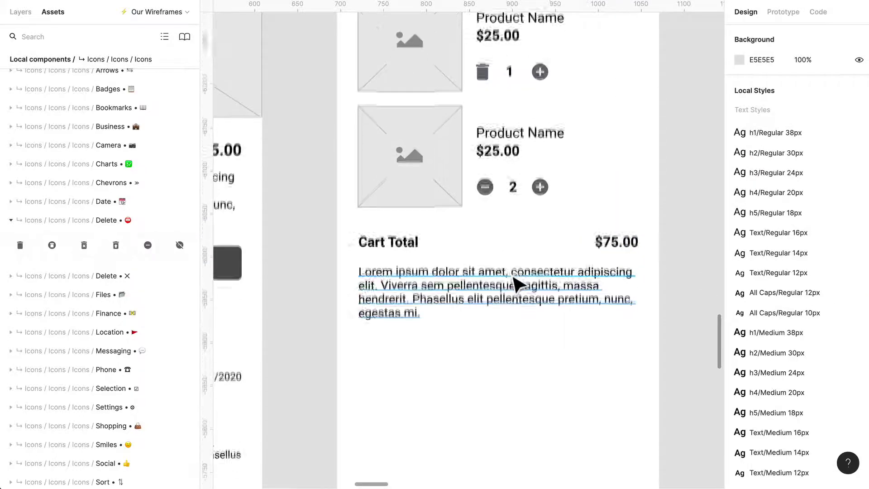
{"action": "left_click_drag", "start_coordinate": [514, 281], "coordinate": [525, 299]}
{"action": "left_click", "coordinate": [525, 299]}
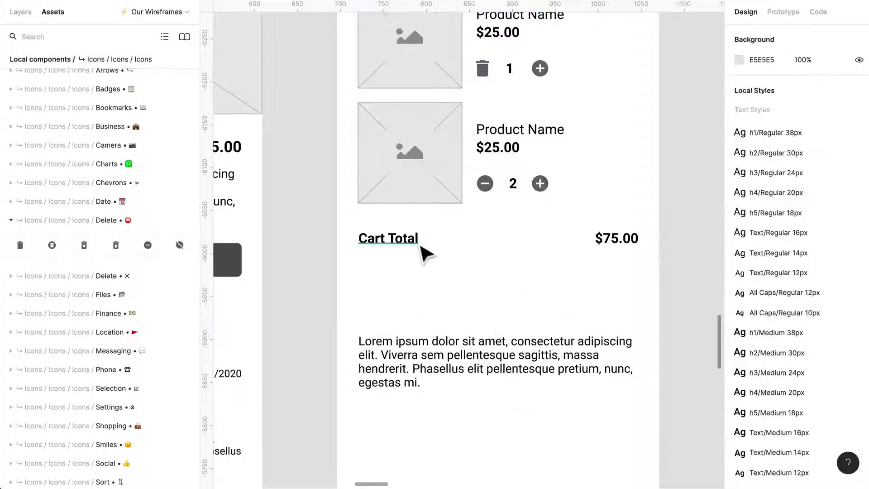
{"action": "left_click", "coordinate": [380, 239]}
{"action": "scroll", "coordinate": [380, 239], "scroll_direction": "right", "scroll_amount": 1}
{"action": "left_click", "coordinate": [624, 243]}
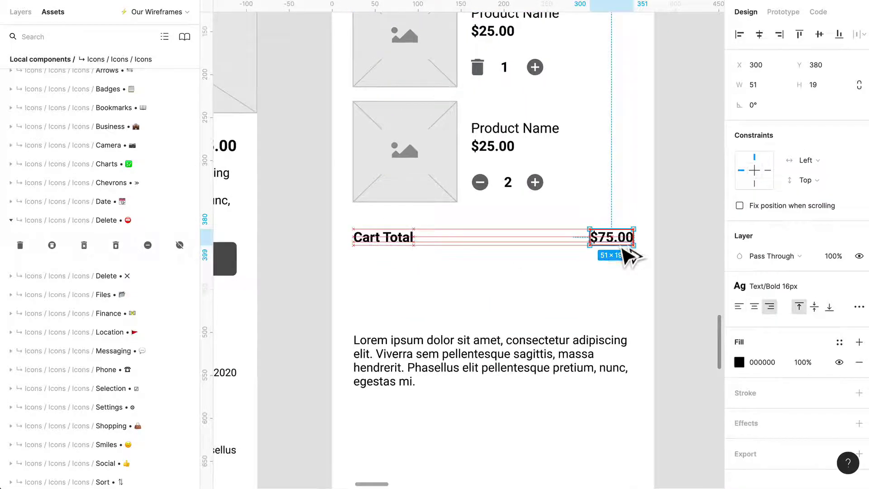
{"action": "left_click_drag", "start_coordinate": [623, 248], "coordinate": [623, 277]}
{"action": "key", "text": "Escape"}
Copy Cart Total into that row and relabel it 'Deliver to' with the recipient's name
{"action": "left_click_drag", "start_coordinate": [408, 242], "coordinate": [413, 274]}
{"action": "double_click", "coordinate": [407, 270]}
{"action": "type", "text": "Deliver to Leslie:"}
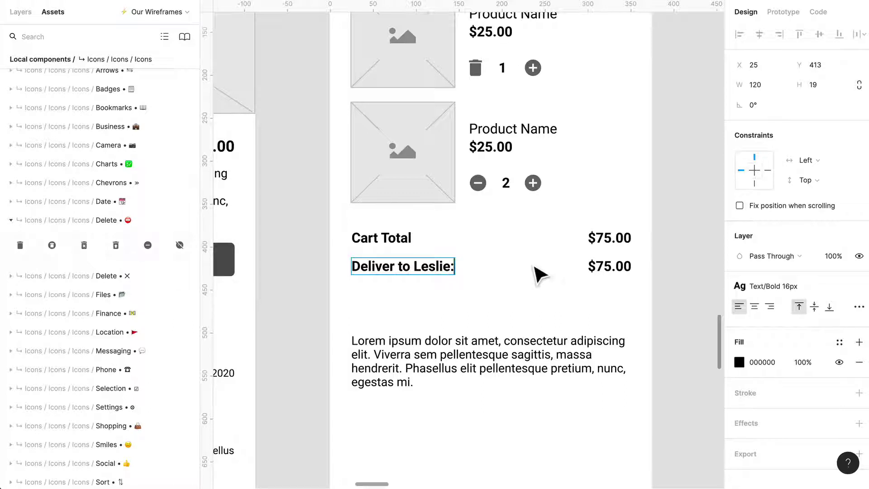
{"action": "key", "text": "Escape"}
{"action": "left_click", "coordinate": [628, 274]}
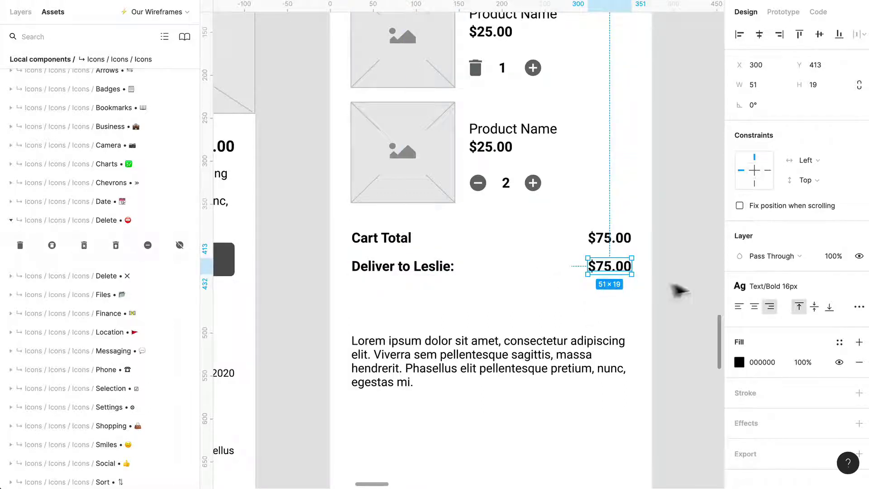
Replace the second $75.00 with a sample US full address using the Content Reel plugin
{"action": "left_click", "coordinate": [312, 6]}
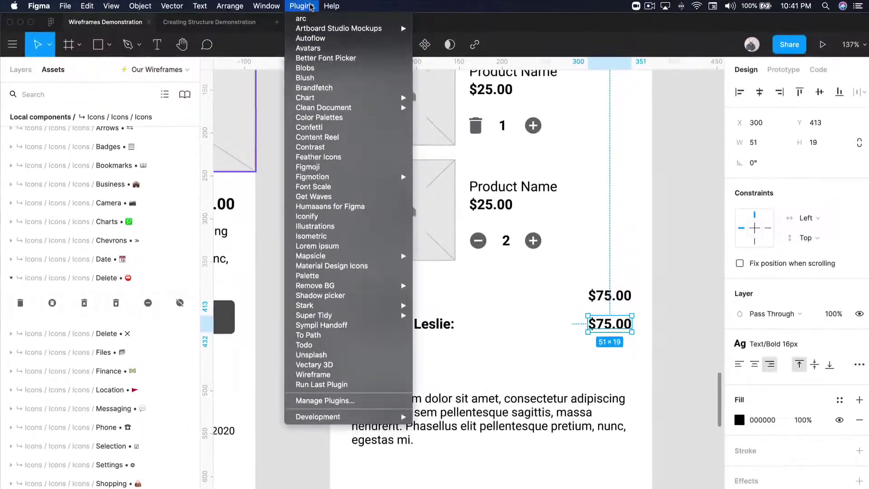
{"action": "left_click", "coordinate": [311, 6]}
{"action": "left_click", "coordinate": [311, 6]}
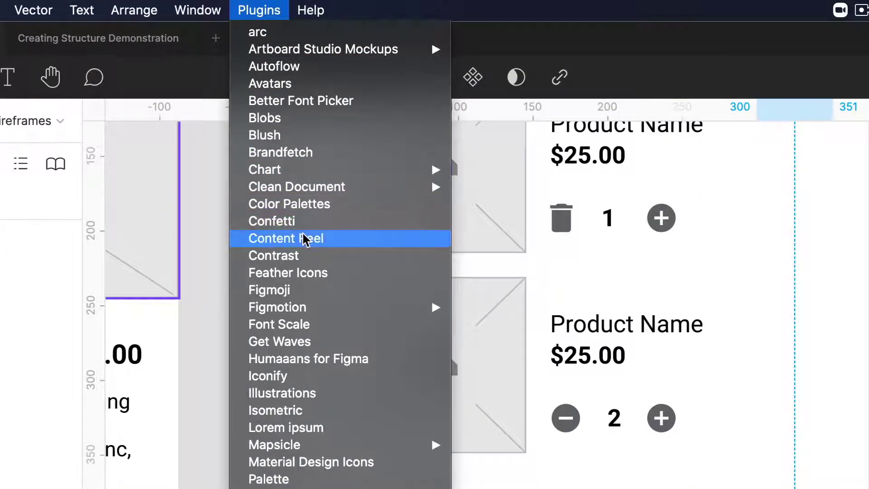
{"action": "left_click", "coordinate": [322, 241]}
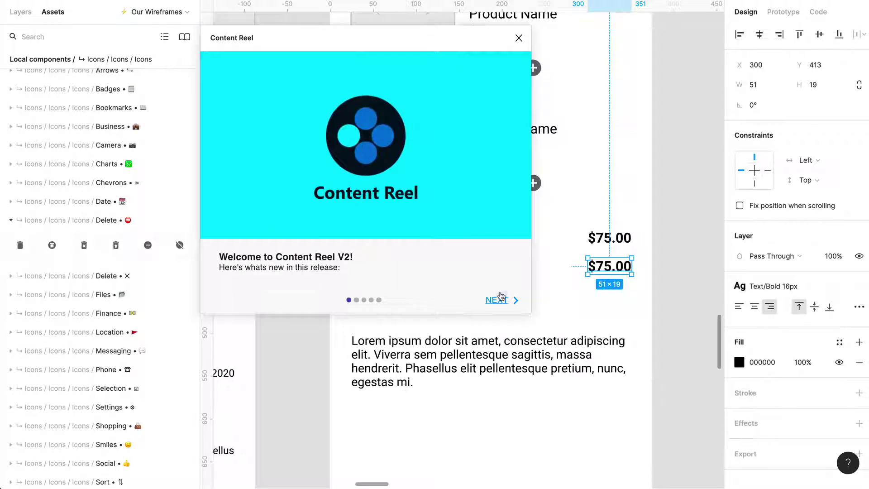
{"action": "left_click", "coordinate": [501, 300]}
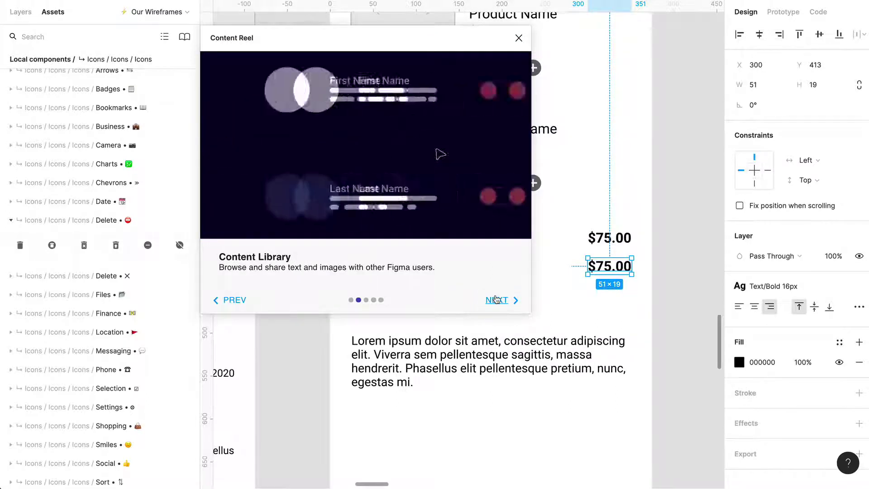
{"action": "left_click", "coordinate": [494, 299]}
{"action": "left_click", "coordinate": [498, 300]}
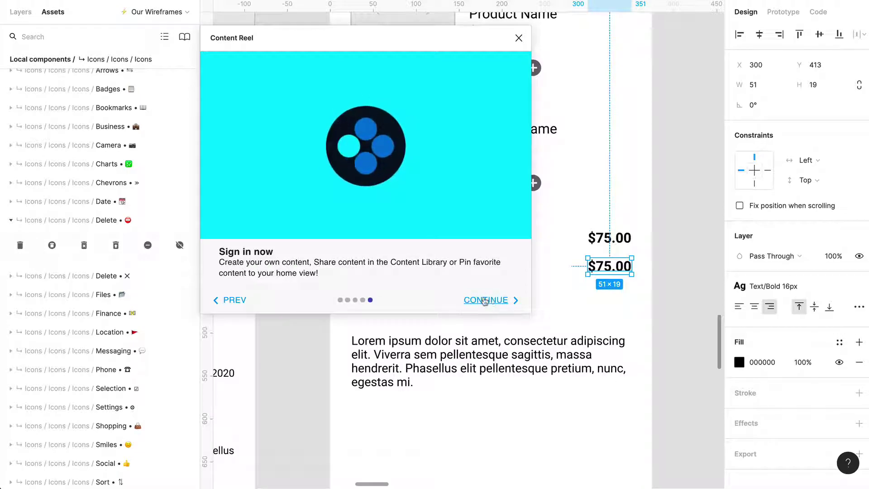
{"action": "left_click", "coordinate": [501, 300]}
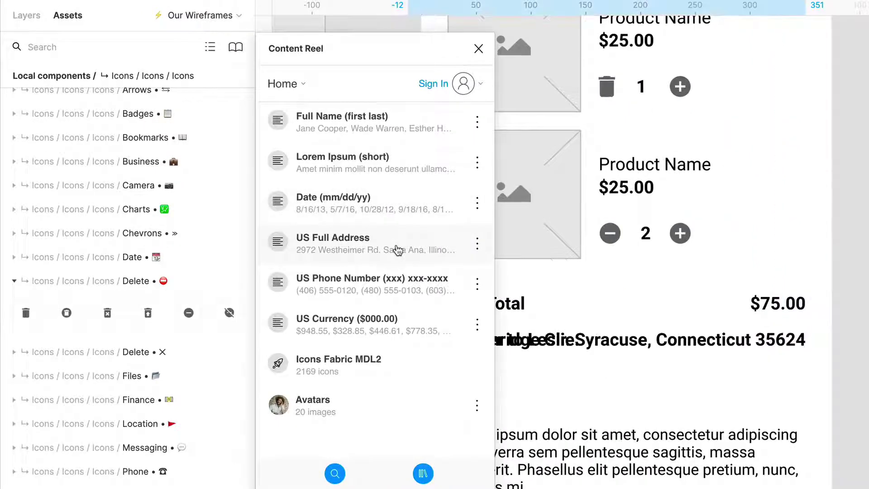
{"action": "left_click", "coordinate": [479, 48]}
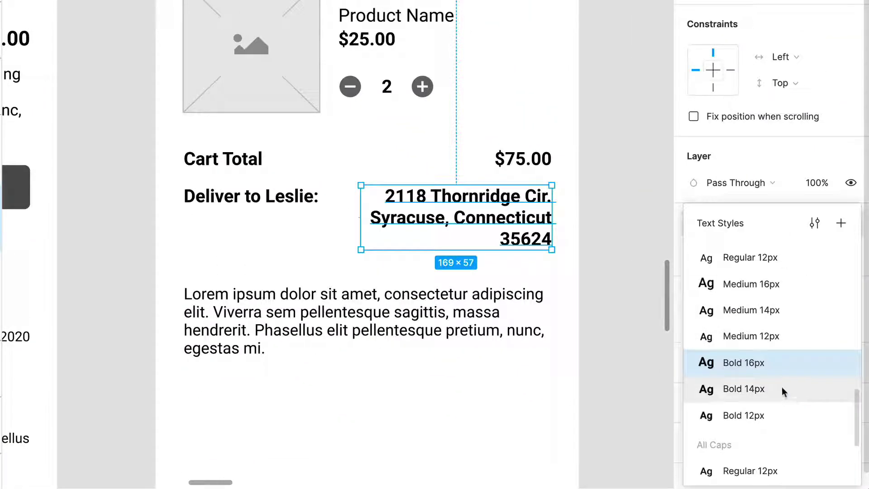
Set the delivery address to the Text/Regular 14px style
{"action": "scroll", "coordinate": [780, 384], "scroll_direction": "up", "scroll_amount": 4}
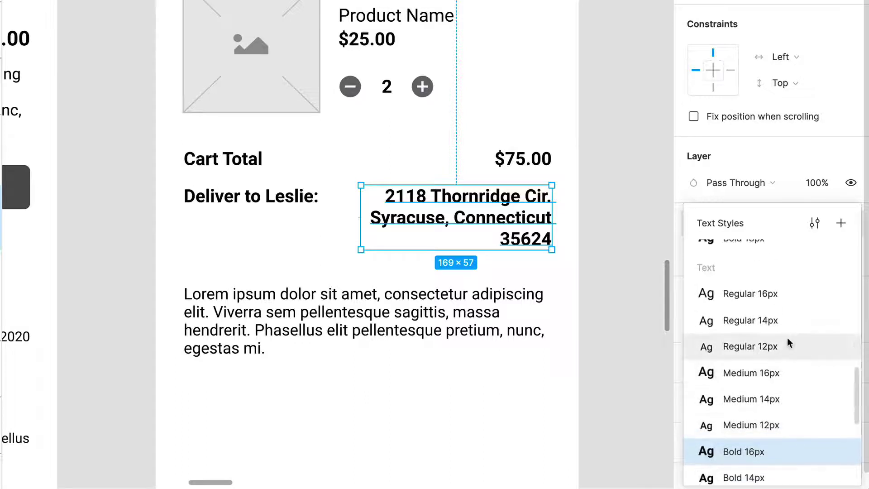
{"action": "left_click", "coordinate": [784, 347]}
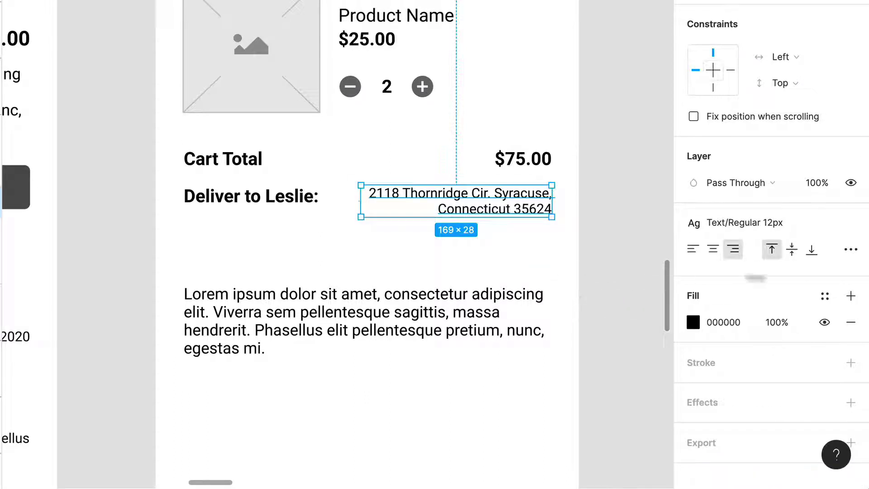
{"action": "left_click", "coordinate": [772, 225]}
{"action": "left_click", "coordinate": [782, 337]}
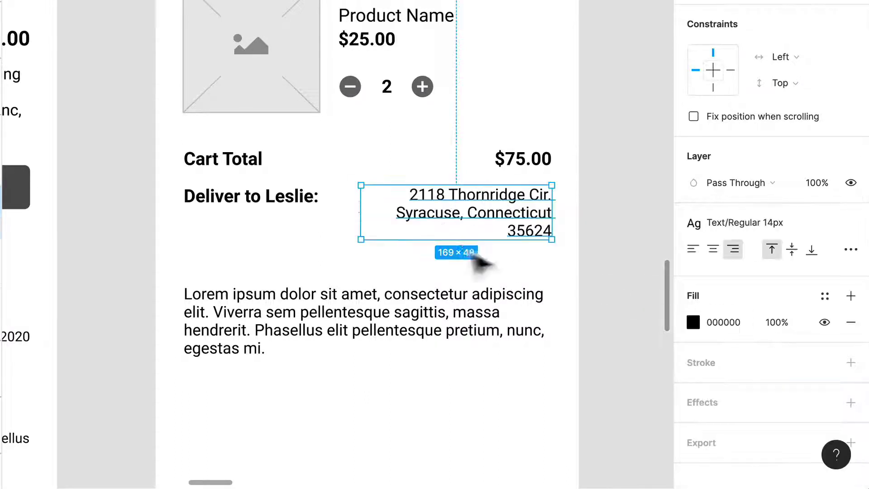
{"action": "left_click", "coordinate": [333, 255]}
Delete the Lorem ipsum paragraph under the delivery address
{"action": "scroll", "coordinate": [334, 252], "scroll_direction": "down", "scroll_amount": 3}
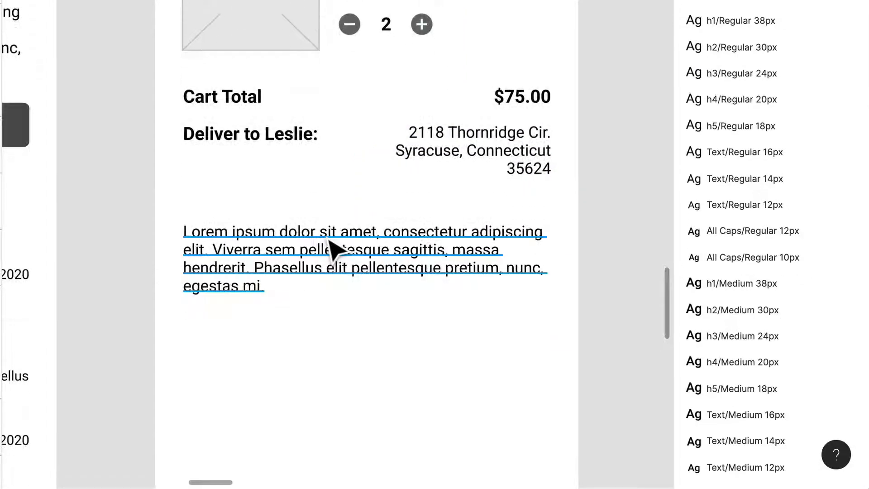
{"action": "scroll", "coordinate": [334, 248], "scroll_direction": "down", "scroll_amount": 2}
{"action": "scroll", "coordinate": [337, 249], "scroll_direction": "down", "scroll_amount": 3}
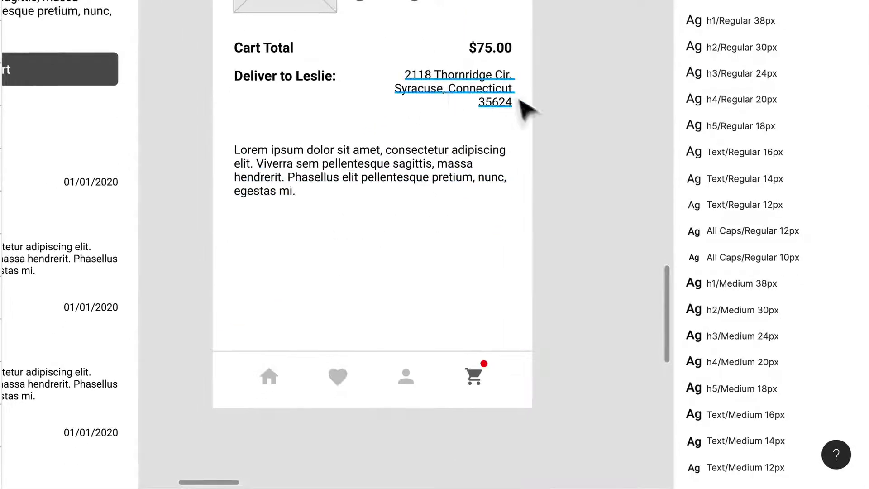
{"action": "left_click", "coordinate": [401, 180]}
{"action": "left_click_drag", "start_coordinate": [402, 181], "coordinate": [397, 176]}
{"action": "key", "text": "Delete"}
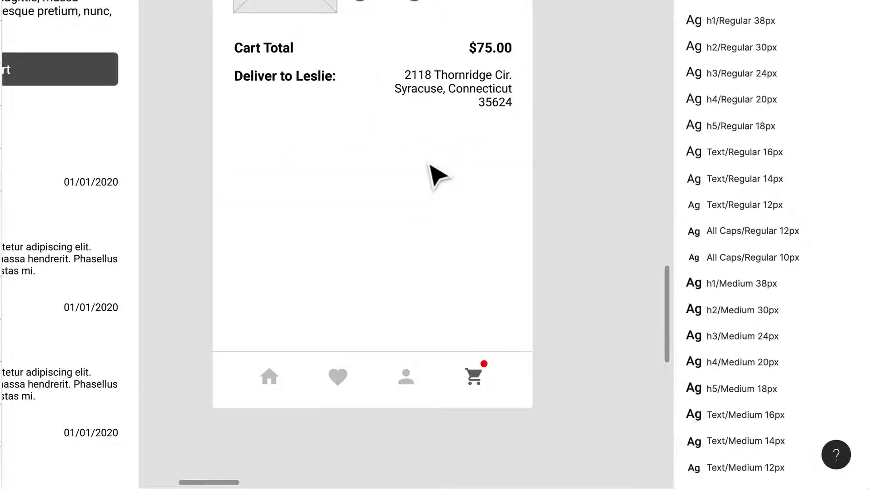
{"action": "scroll", "coordinate": [374, 156], "scroll_direction": "down", "scroll_amount": 2}
{"action": "scroll", "coordinate": [373, 158], "scroll_direction": "up", "scroll_amount": 5}
{"action": "scroll", "coordinate": [374, 156], "scroll_direction": "left", "scroll_amount": 3}
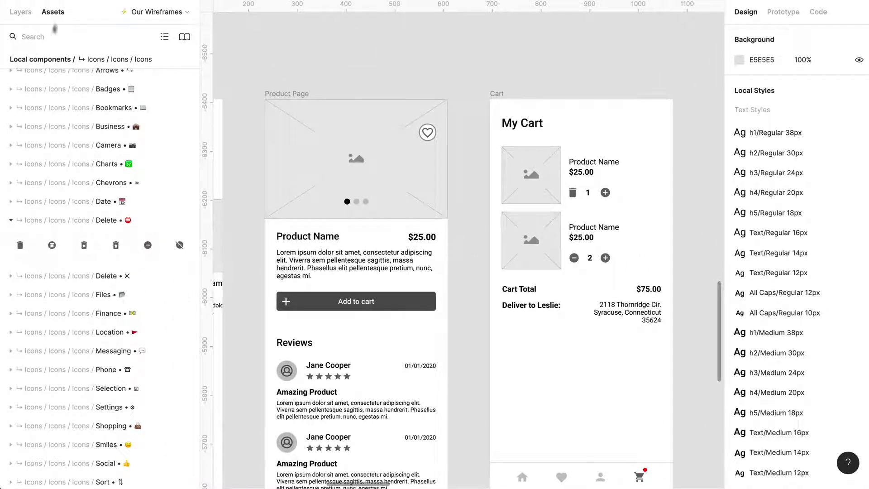
Insert the Primary button from Assets, widen it to 326 px and relabel it Checkout
{"action": "left_click", "coordinate": [54, 37]}
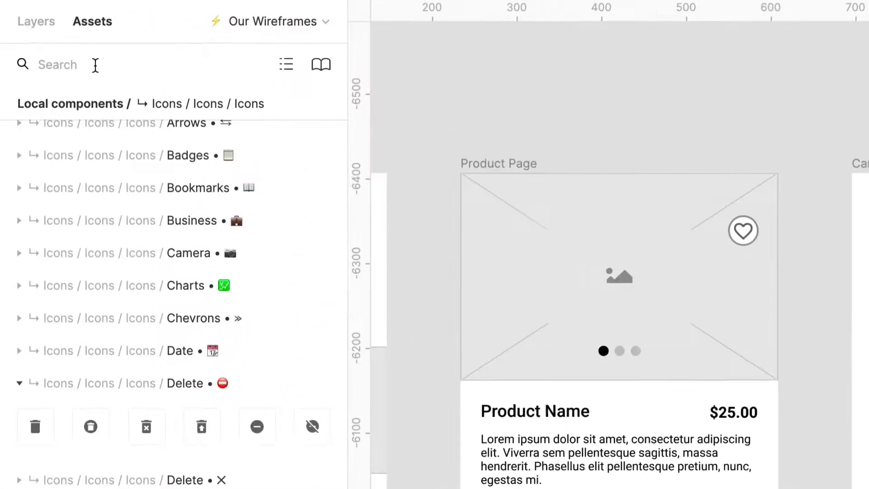
{"action": "type", "text": "primary"}
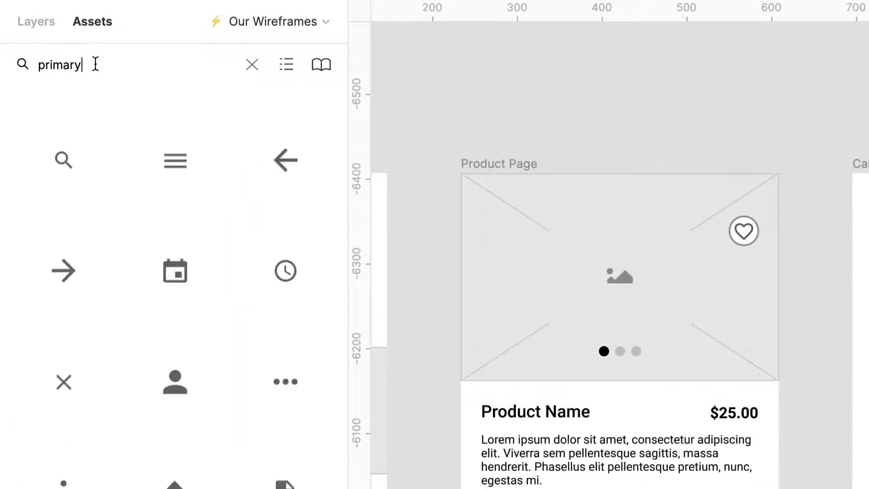
{"action": "type", "text": " but"}
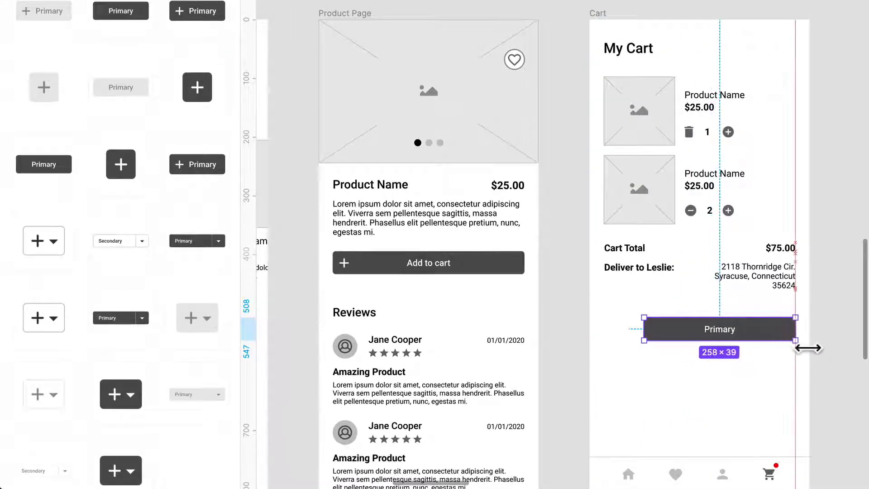
{"action": "left_click_drag", "start_coordinate": [654, 348], "coordinate": [617, 346]}
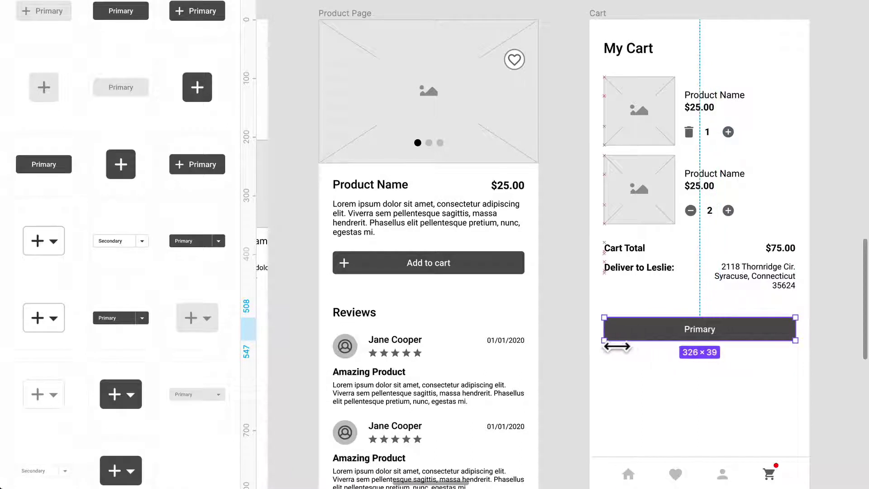
{"action": "key", "text": "t"}
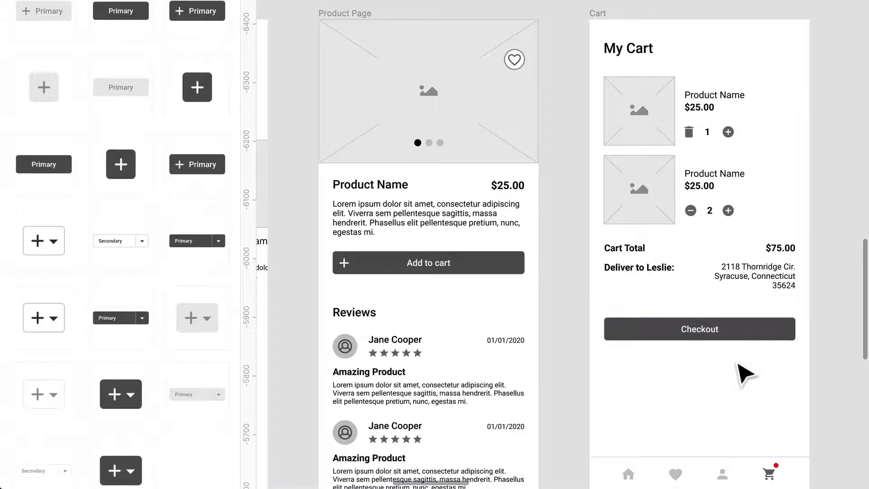
Position the 326×39 Checkout button just beneath the delivery address text
{"action": "scroll", "coordinate": [745, 375], "scroll_direction": "up", "scroll_amount": 3}
{"action": "scroll", "coordinate": [742, 374], "scroll_direction": "right", "scroll_amount": 2}
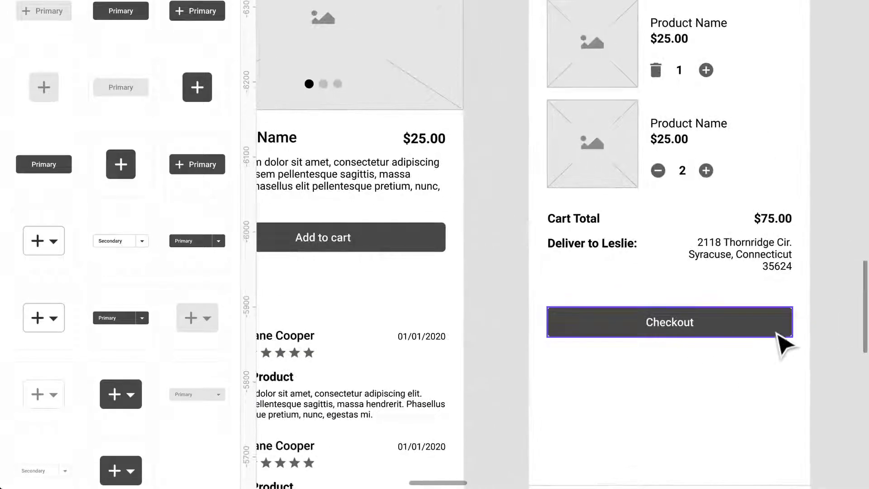
{"action": "left_click_drag", "start_coordinate": [777, 334], "coordinate": [774, 315]}
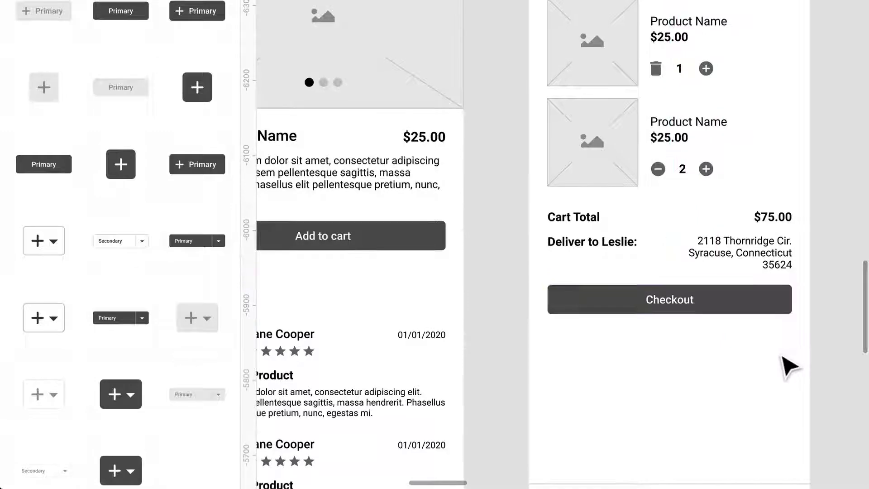
{"action": "scroll", "coordinate": [790, 365], "scroll_direction": "right", "scroll_amount": 2}
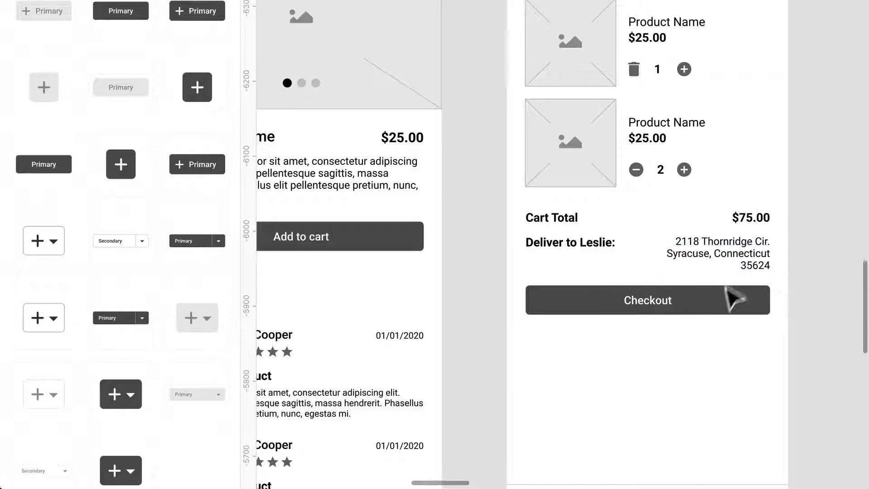
{"action": "left_click", "coordinate": [724, 305]}
{"action": "left_click_drag", "start_coordinate": [724, 307], "coordinate": [724, 308]}
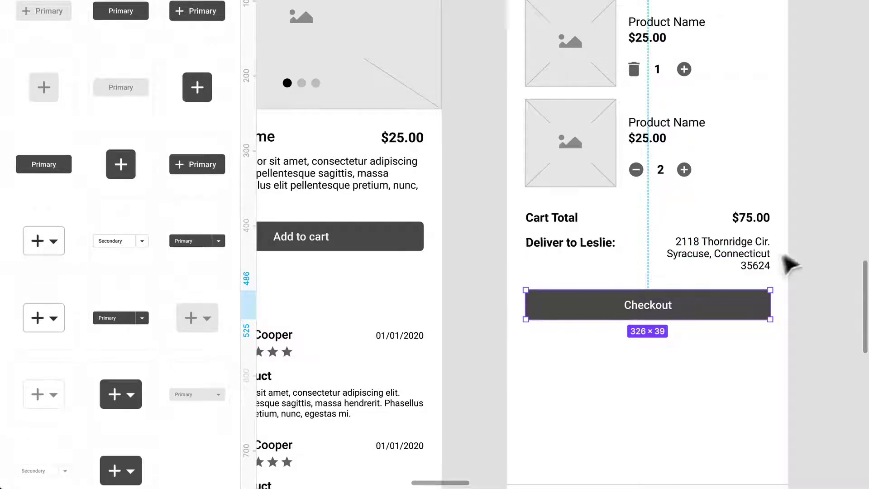
{"action": "left_click", "coordinate": [720, 265]}
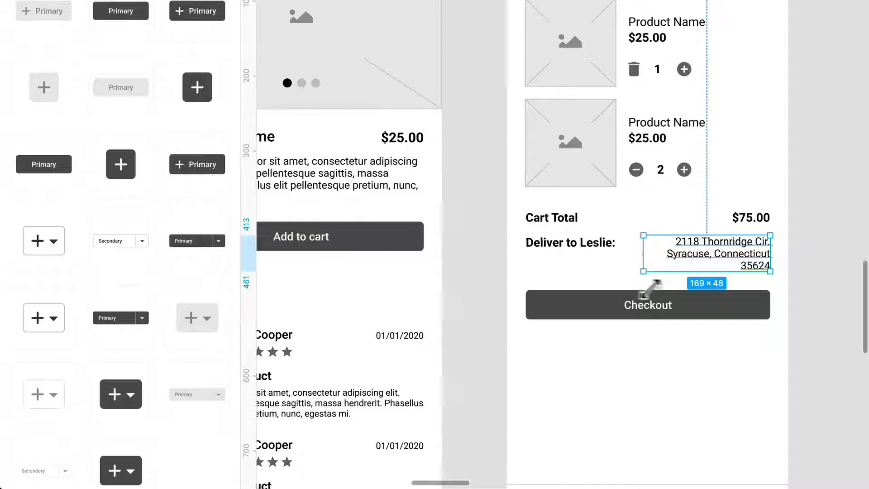
{"action": "scroll", "coordinate": [616, 290], "scroll_direction": "down", "scroll_amount": 3}
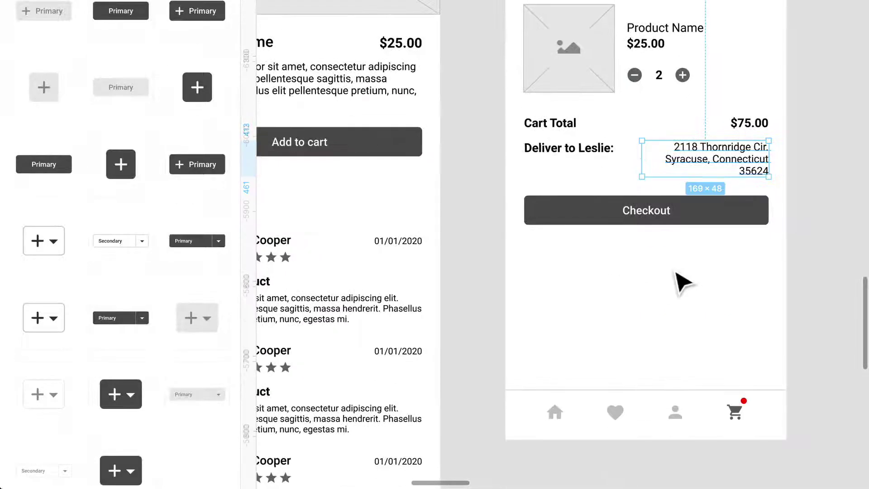
{"action": "left_click", "coordinate": [683, 281]}
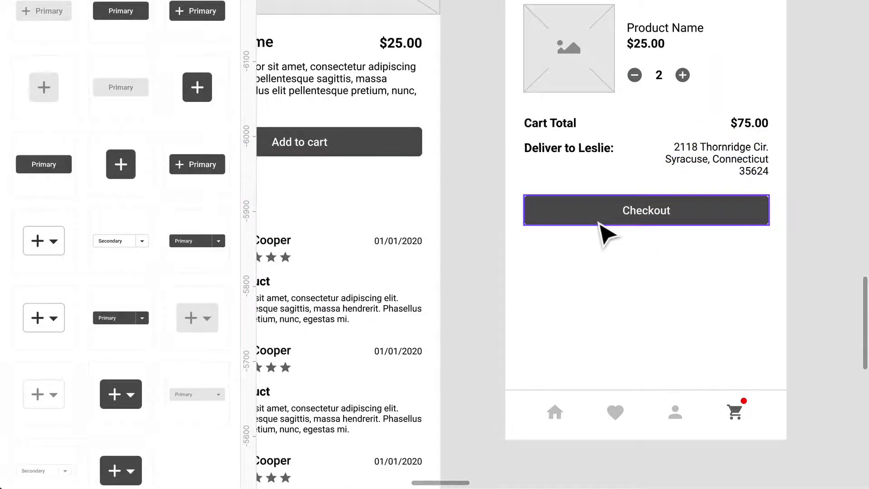
{"action": "scroll", "coordinate": [607, 229], "scroll_direction": "down", "scroll_amount": 3}
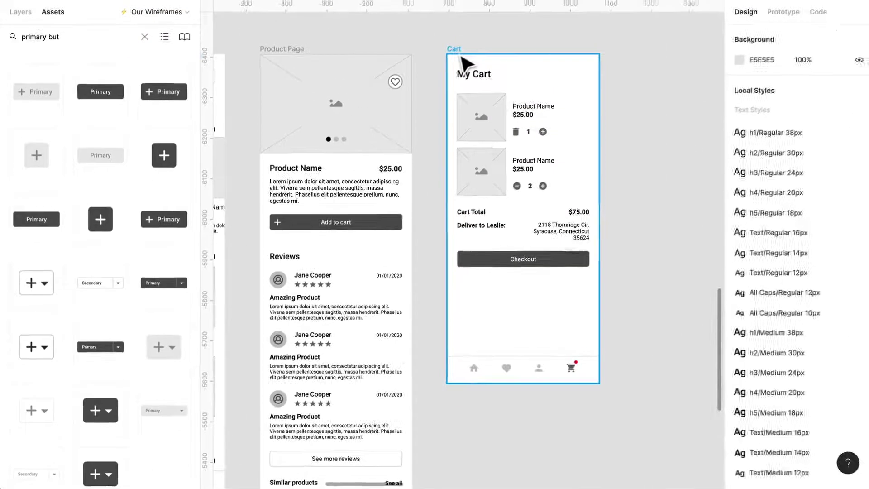
Select the cart items' four quantity icons, then clear the selection
{"action": "left_click", "coordinate": [465, 63]}
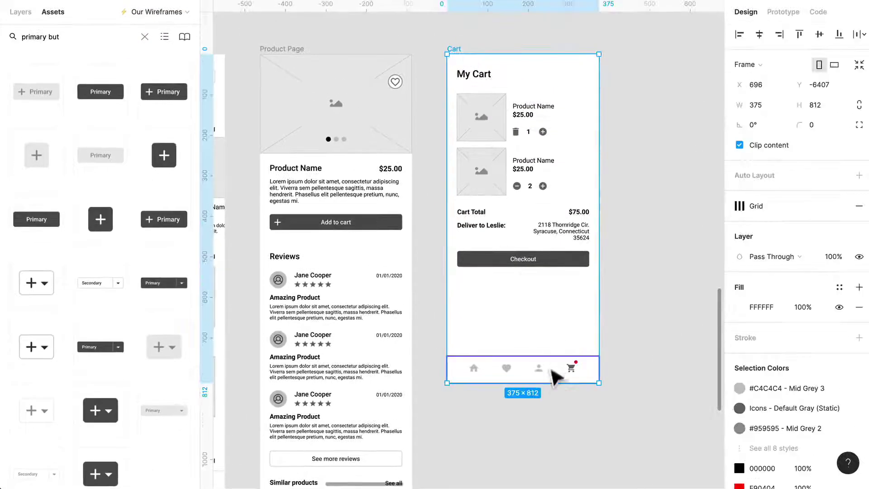
{"action": "left_click", "coordinate": [672, 313]}
{"action": "left_click", "coordinate": [500, 170]}
{"action": "double_click", "coordinate": [542, 131]}
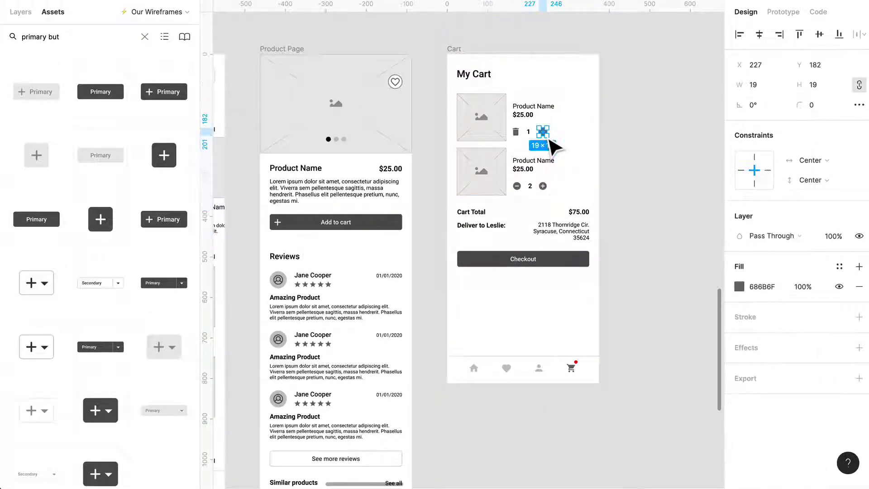
{"action": "left_click", "coordinate": [515, 132], "text": "shift"}
{"action": "left_click", "coordinate": [517, 186], "text": "shift"}
{"action": "left_click", "coordinate": [542, 186], "text": "shift"}
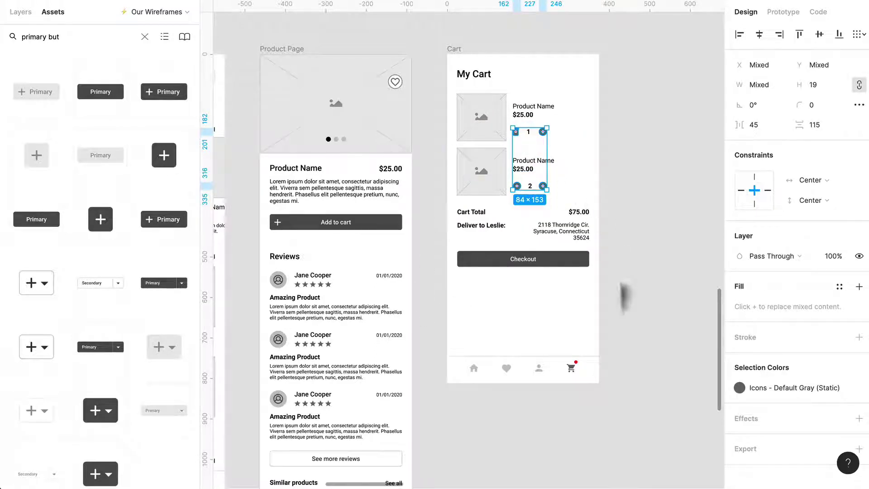
{"action": "key", "text": "Escape"}
Lengthen the Cart frame to 375×1004 so the bottom navigation bar sits lower
{"action": "left_click", "coordinate": [455, 49]}
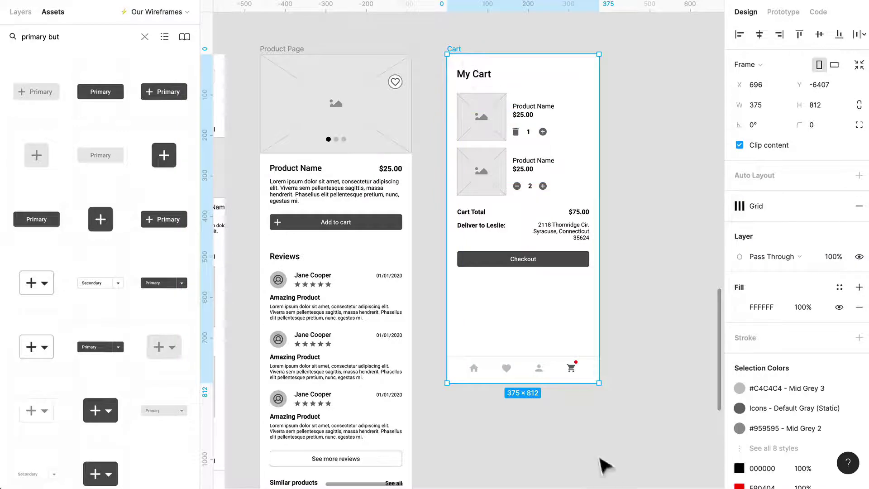
{"action": "left_click", "coordinate": [575, 362]}
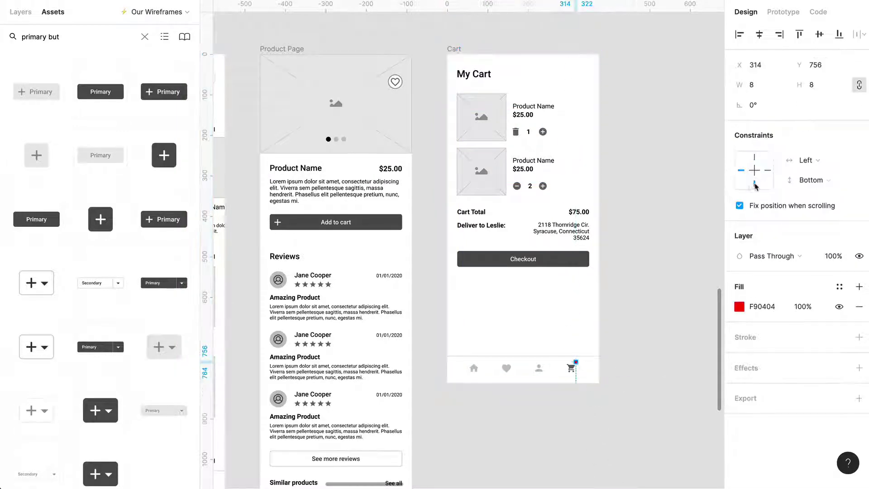
{"action": "scroll", "coordinate": [668, 195], "scroll_direction": "down", "scroll_amount": 2}
{"action": "left_click", "coordinate": [668, 194]}
{"action": "left_click", "coordinate": [467, 30]}
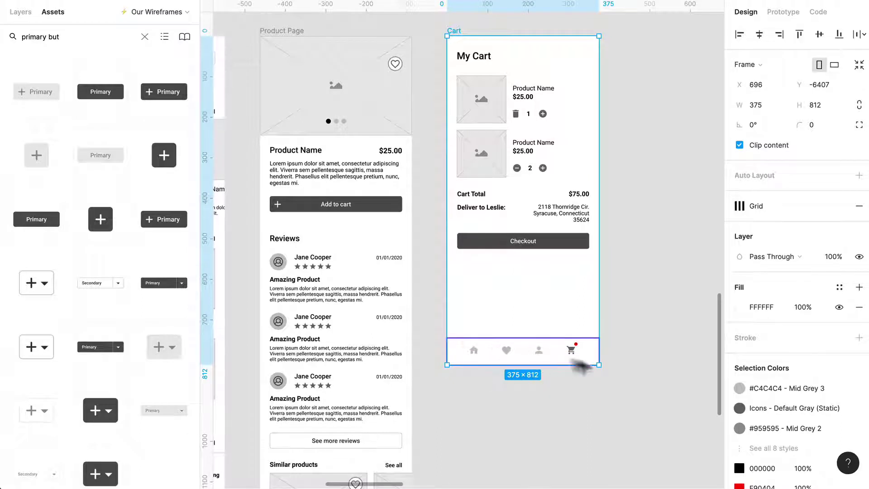
{"action": "left_click_drag", "start_coordinate": [563, 364], "coordinate": [563, 456]}
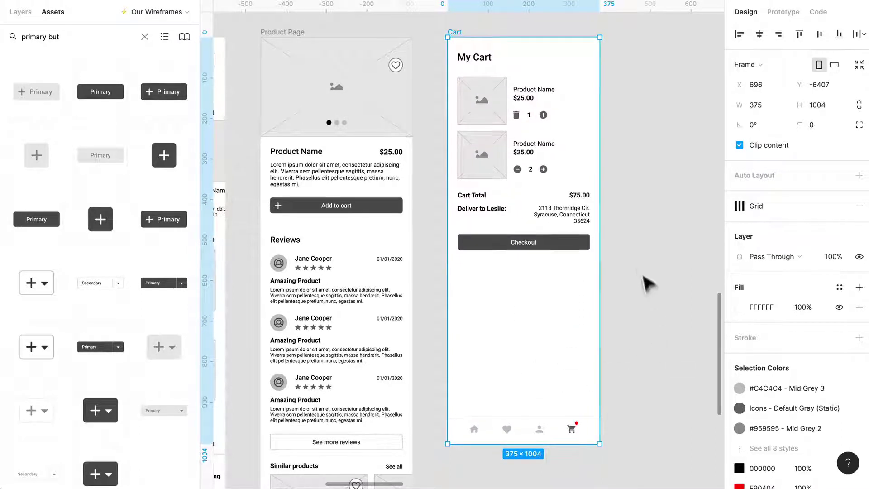
{"action": "left_click", "coordinate": [679, 286]}
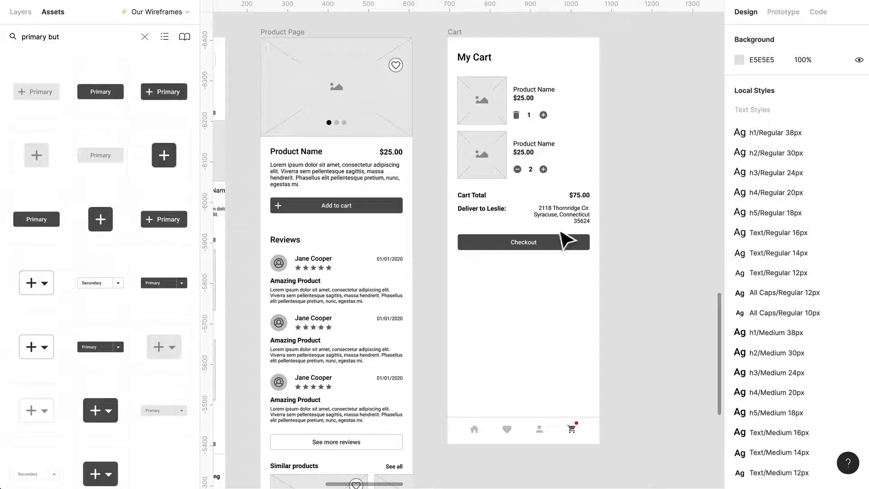
Duplicate the Similar products carousel into the Cart frame below the Checkout button
{"action": "scroll", "coordinate": [543, 244], "scroll_direction": "left", "scroll_amount": 3}
{"action": "scroll", "coordinate": [543, 247], "scroll_direction": "down", "scroll_amount": 5}
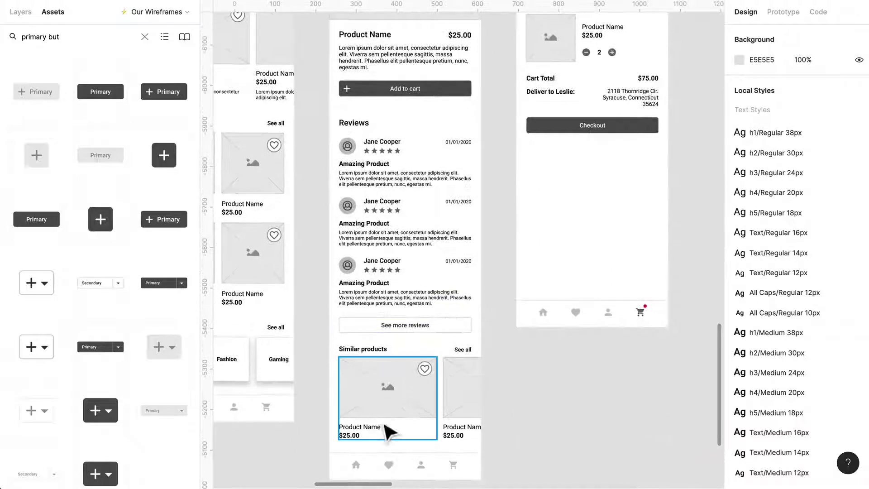
{"action": "left_click", "coordinate": [471, 387]}
{"action": "key", "text": "Escape"}
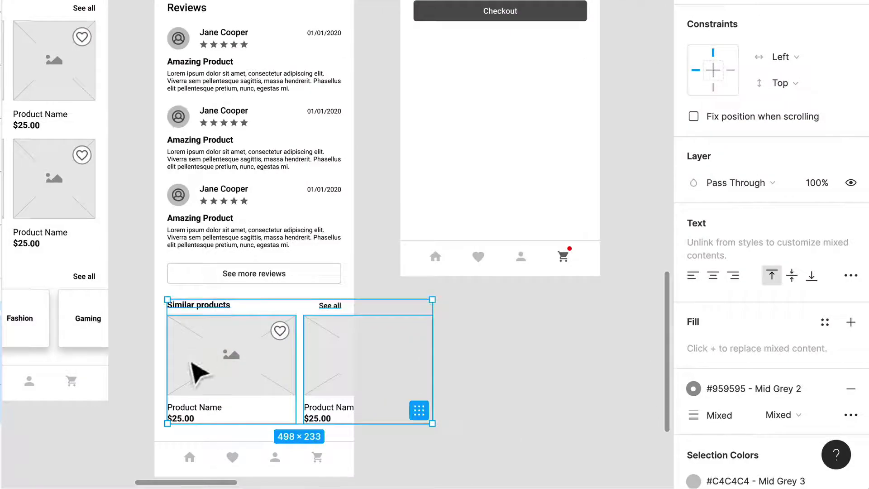
{"action": "left_click_drag", "start_coordinate": [191, 362], "coordinate": [438, 111]}
Retitle the copied carousel heading to 'Others bought'
{"action": "scroll", "coordinate": [498, 136], "scroll_direction": "up", "scroll_amount": 3}
{"action": "scroll", "coordinate": [517, 140], "scroll_direction": "up", "scroll_amount": 2}
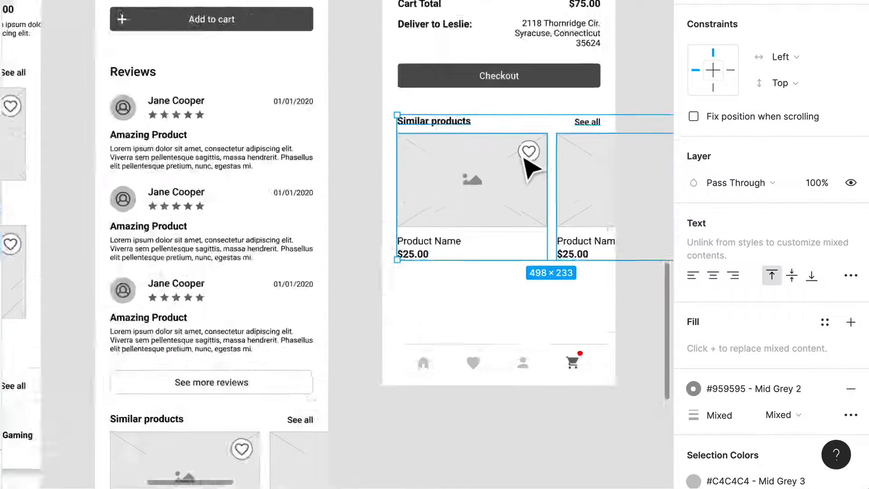
{"action": "scroll", "coordinate": [527, 167], "scroll_direction": "up", "scroll_amount": 3}
{"action": "double_click", "coordinate": [342, 113]}
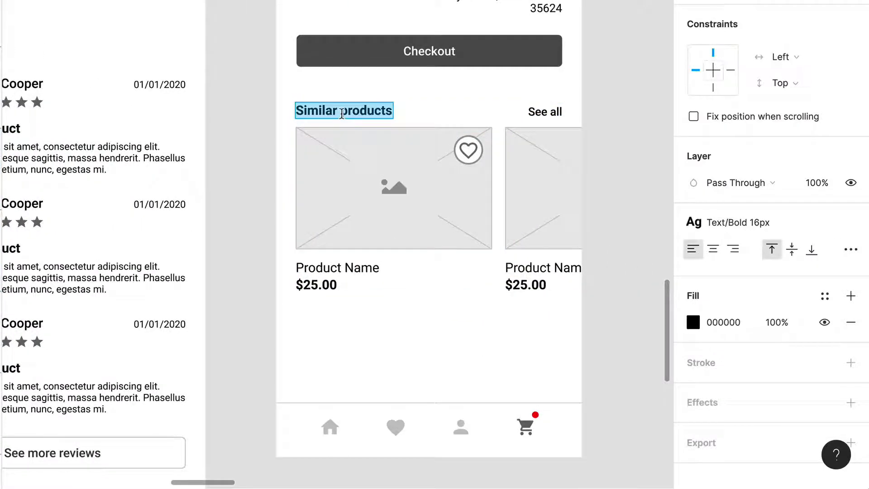
{"action": "type", "text": "Others bought"}
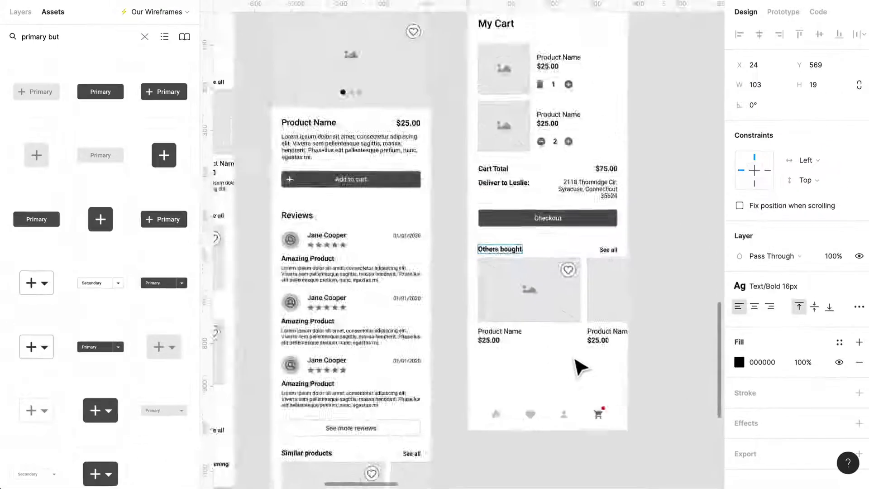
Shorten the Cart frame to 375×907 so it ends below the navigation bar
{"action": "scroll", "coordinate": [633, 353], "scroll_direction": "down", "scroll_amount": 3}
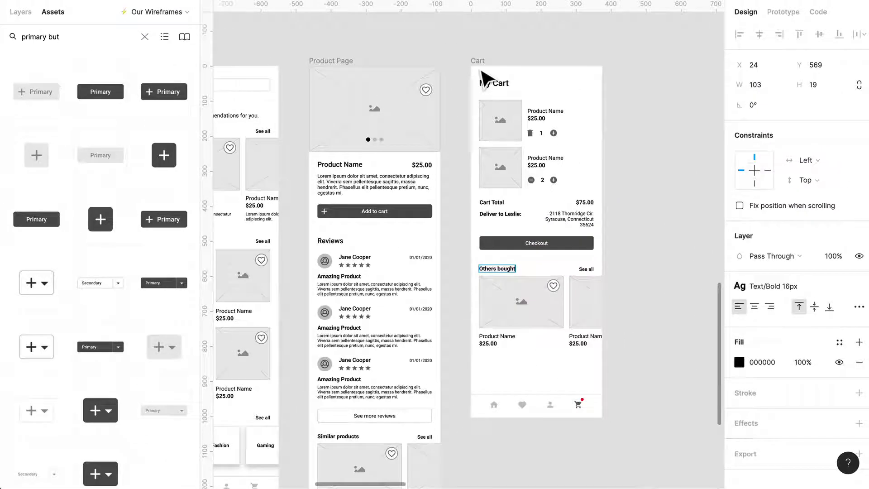
{"action": "left_click", "coordinate": [556, 413]}
{"action": "key", "text": "Escape"}
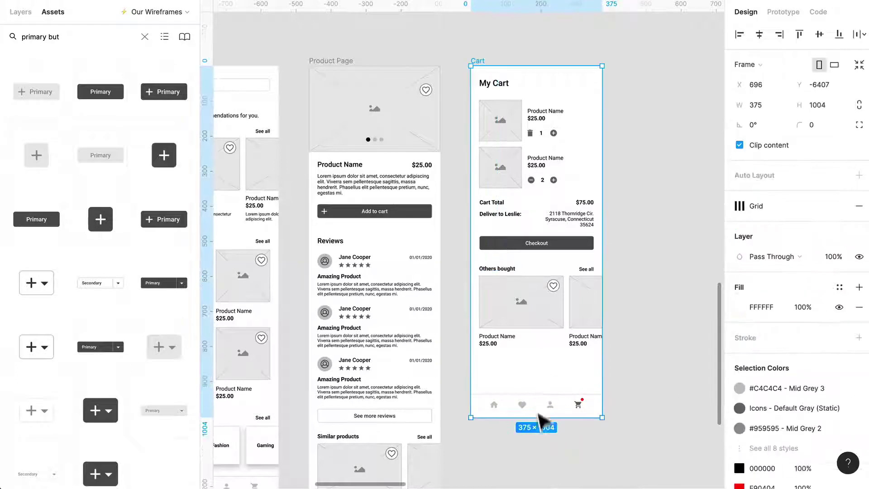
{"action": "left_click_drag", "start_coordinate": [542, 428], "coordinate": [543, 393]}
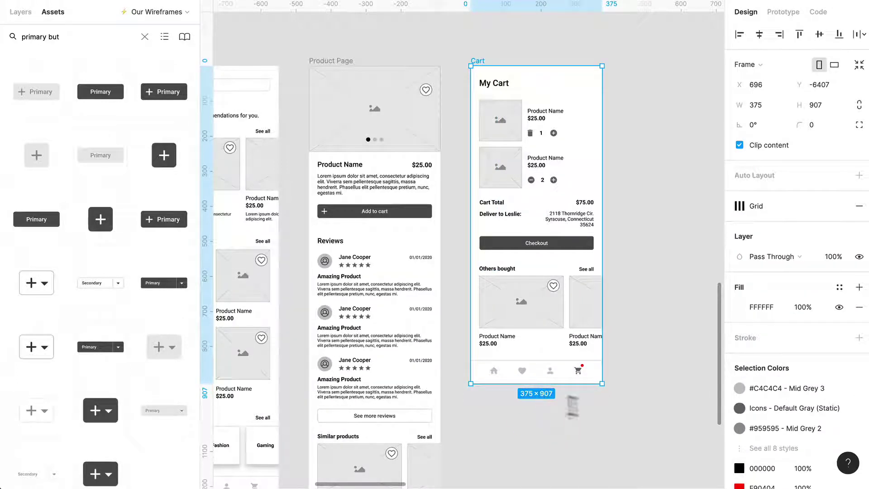
{"action": "left_click", "coordinate": [648, 379]}
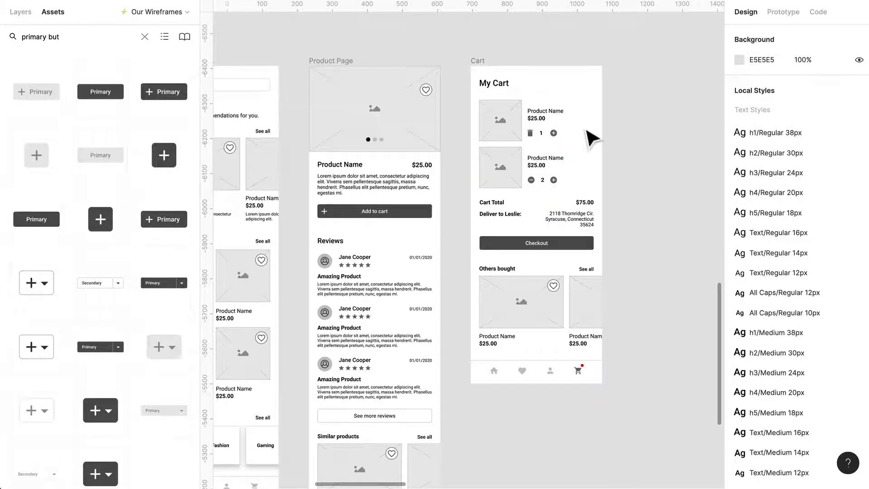
{"action": "scroll", "coordinate": [587, 139], "scroll_direction": "up", "scroll_amount": 5}
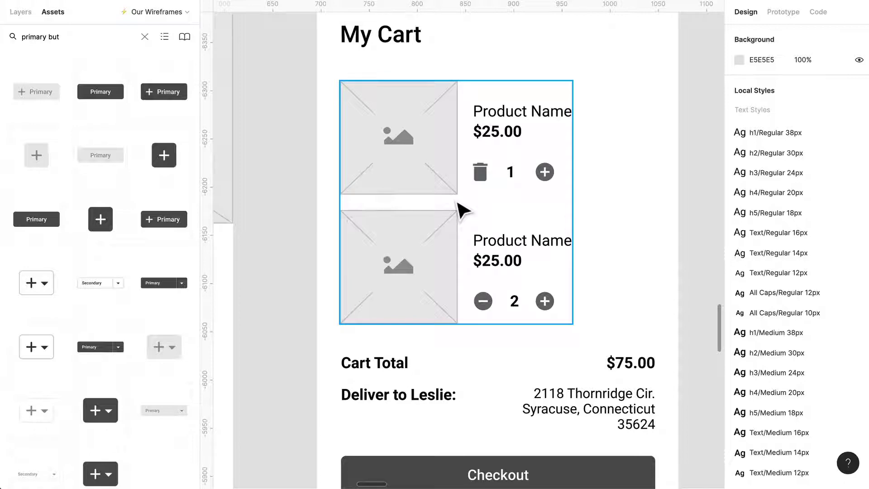
{"action": "scroll", "coordinate": [545, 300], "scroll_direction": "down", "scroll_amount": 4}
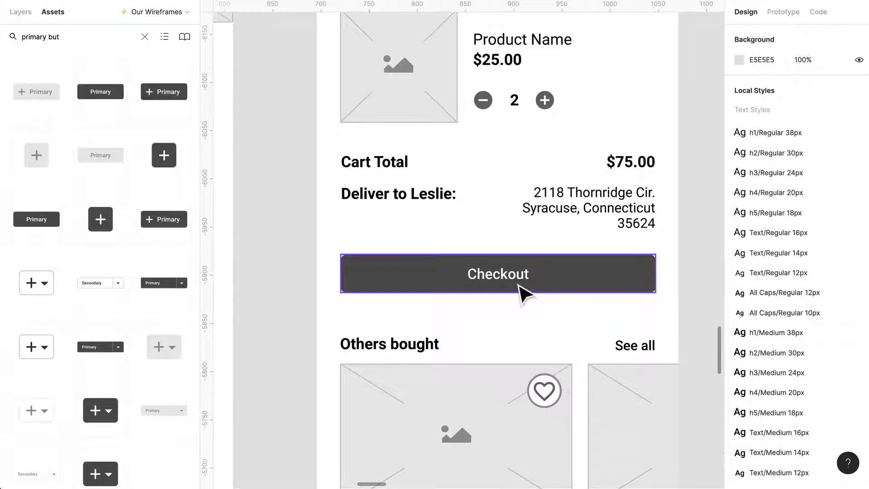
{"action": "scroll", "coordinate": [520, 290], "scroll_direction": "down", "scroll_amount": 4}
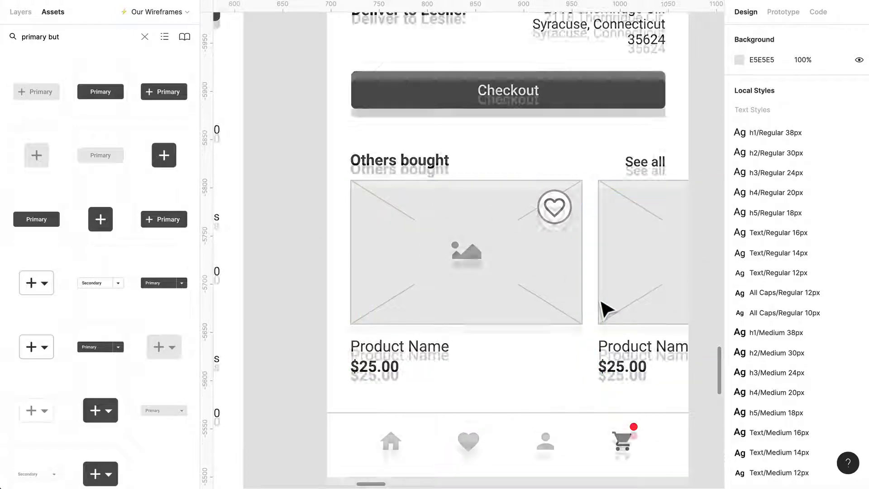
{"action": "scroll", "coordinate": [607, 306], "scroll_direction": "up", "scroll_amount": 3}
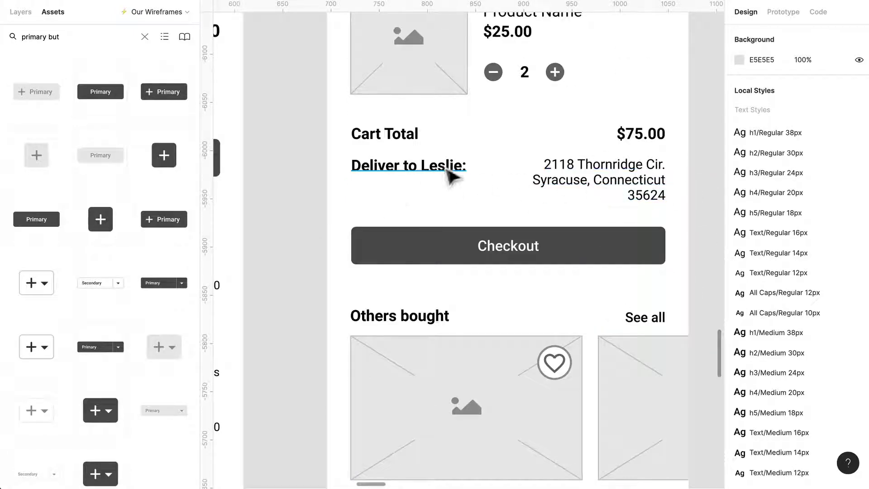
{"action": "double_click", "coordinate": [430, 166]}
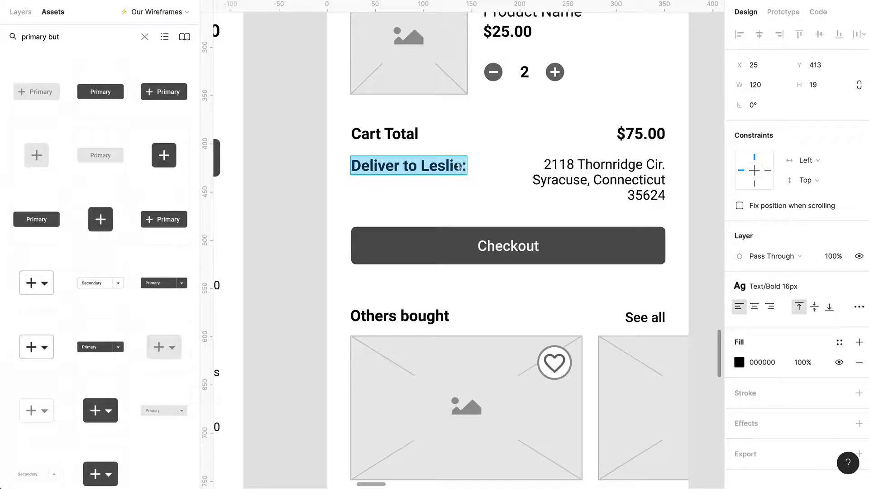
{"action": "scroll", "coordinate": [458, 167], "scroll_direction": "up", "scroll_amount": 6}
{"action": "scroll", "coordinate": [652, 295], "scroll_direction": "down", "scroll_amount": 6}
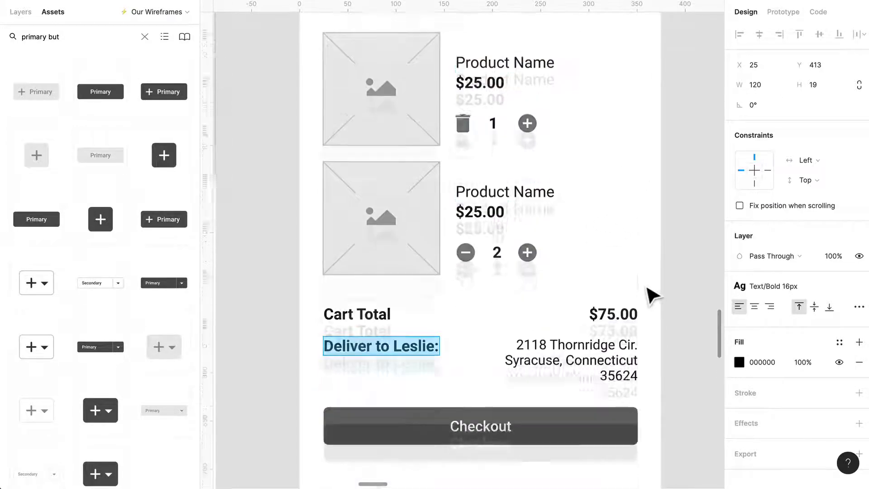
{"action": "scroll", "coordinate": [508, 221], "scroll_direction": "down", "scroll_amount": 6}
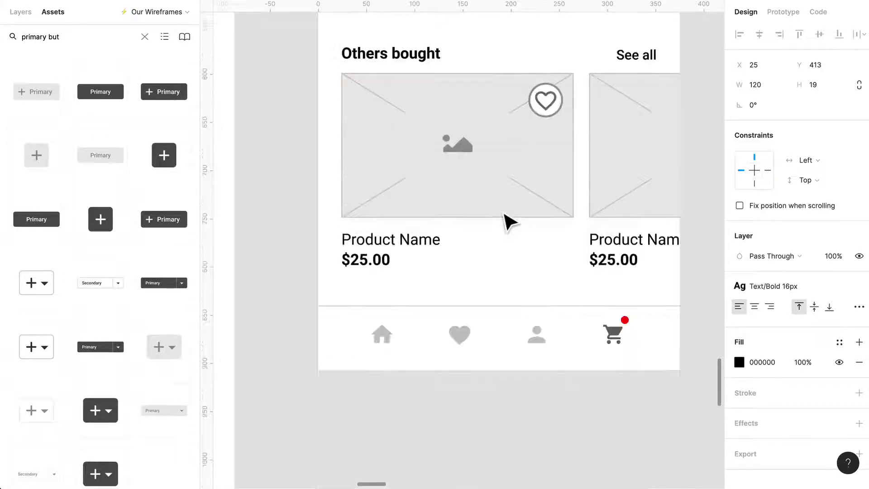
{"action": "scroll", "coordinate": [508, 222], "scroll_direction": "up", "scroll_amount": 2}
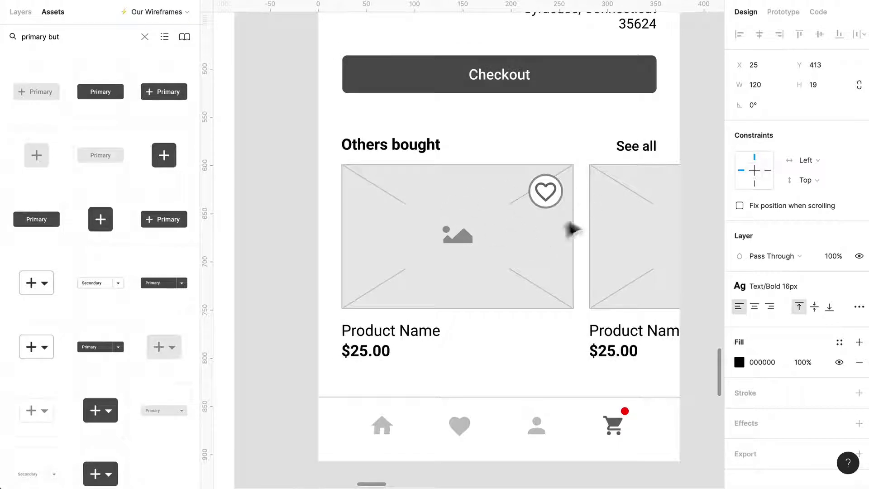
{"action": "scroll", "coordinate": [630, 188], "scroll_direction": "up", "scroll_amount": 2}
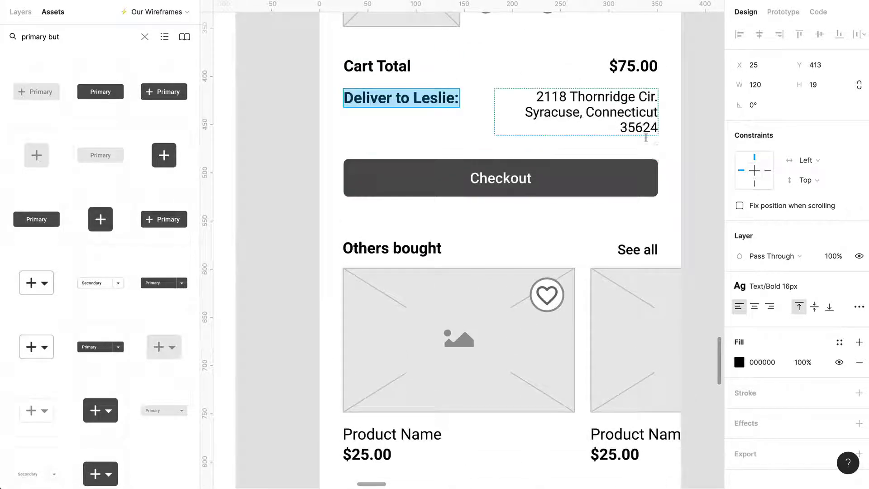
{"action": "scroll", "coordinate": [679, 144], "scroll_direction": "up", "scroll_amount": 1}
{"action": "scroll", "coordinate": [679, 144], "scroll_direction": "up", "scroll_amount": 1}
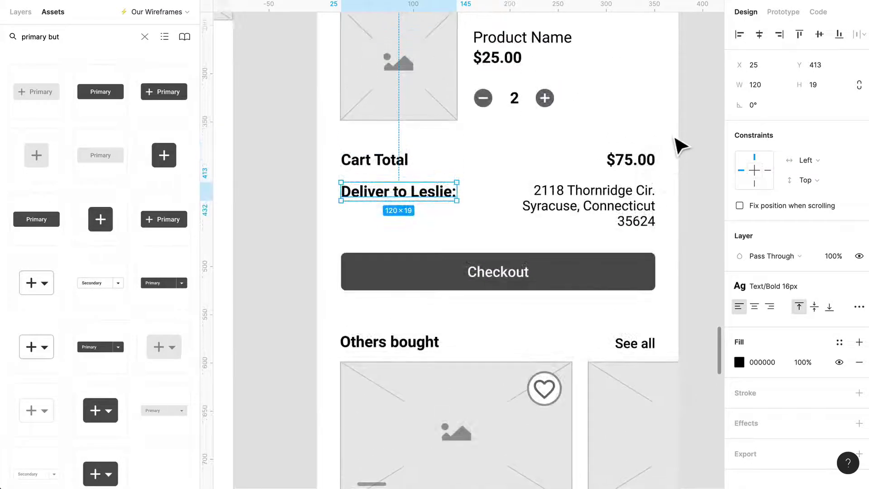
{"action": "scroll", "coordinate": [643, 170], "scroll_direction": "up", "scroll_amount": 4}
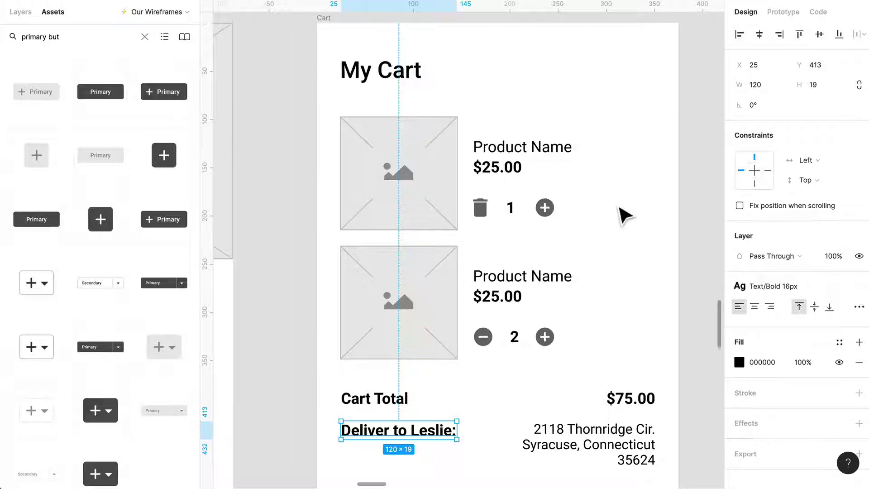
{"action": "scroll", "coordinate": [624, 215], "scroll_direction": "down", "scroll_amount": 9}
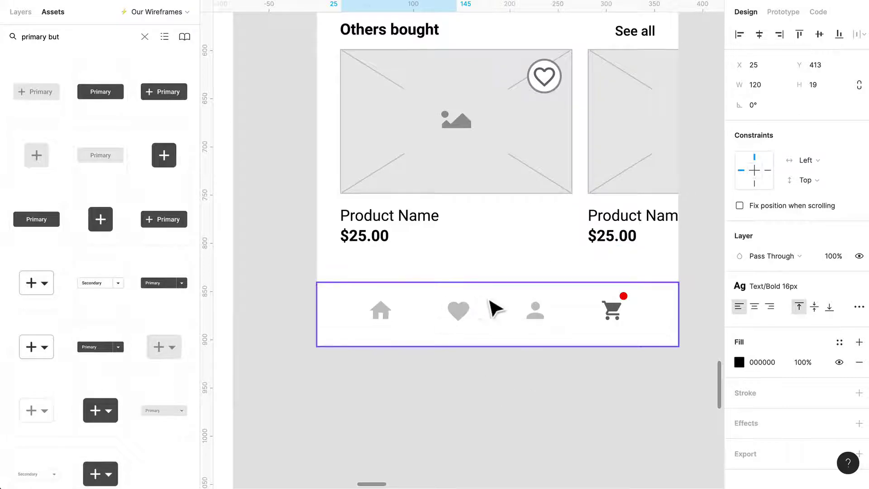
{"action": "scroll", "coordinate": [496, 309], "scroll_direction": "up", "scroll_amount": 5}
{"action": "left_click", "coordinate": [525, 330]}
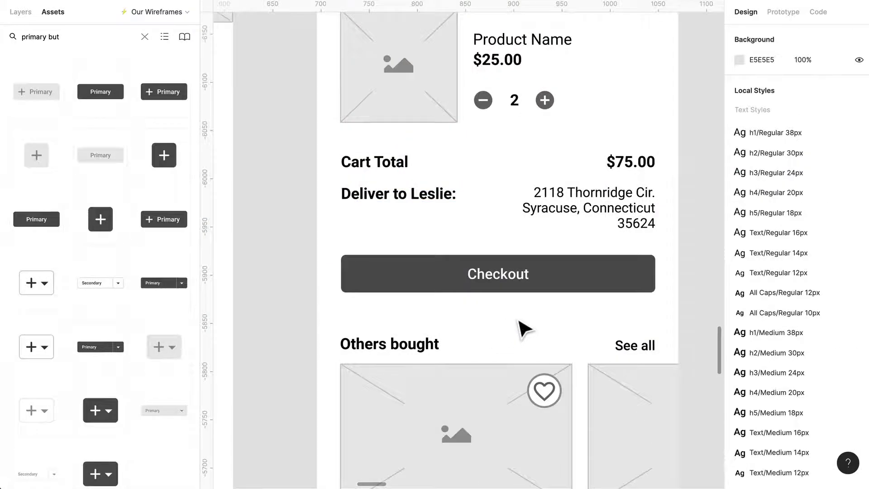
{"action": "scroll", "coordinate": [521, 321], "scroll_direction": "up", "scroll_amount": 4}
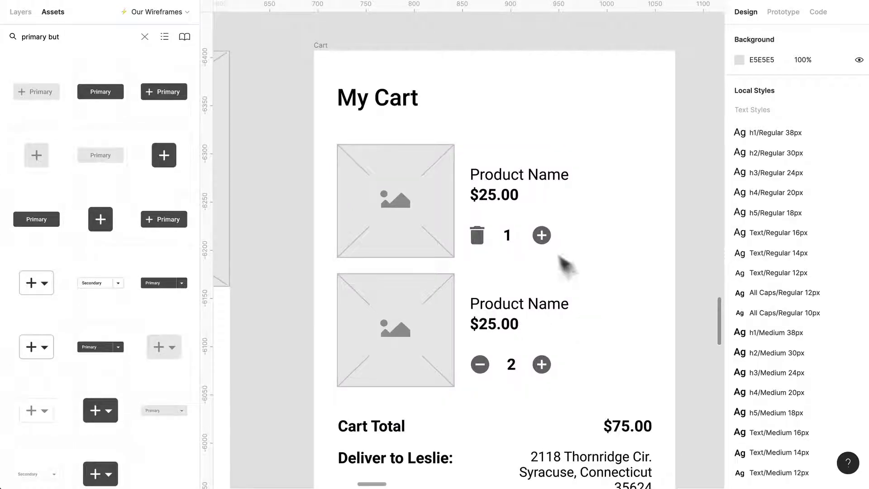
{"action": "scroll", "coordinate": [531, 329], "scroll_direction": "down", "scroll_amount": 3}
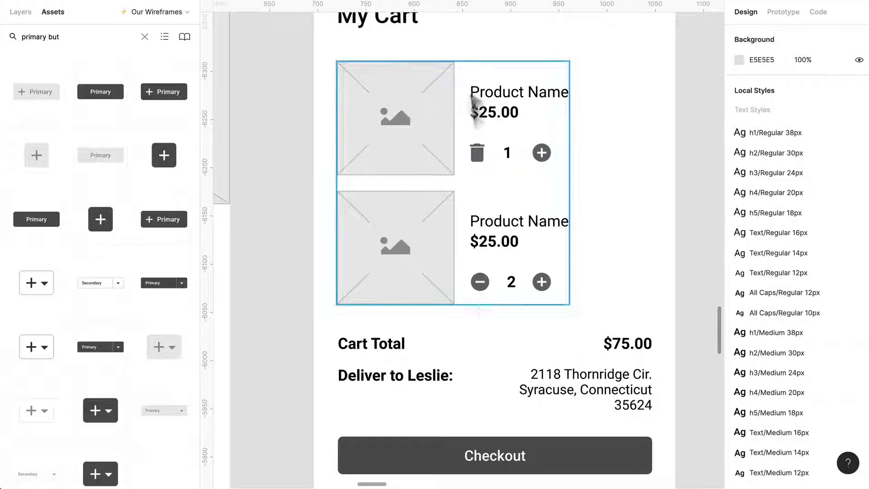
{"action": "scroll", "coordinate": [640, 450], "scroll_direction": "up", "scroll_amount": 3}
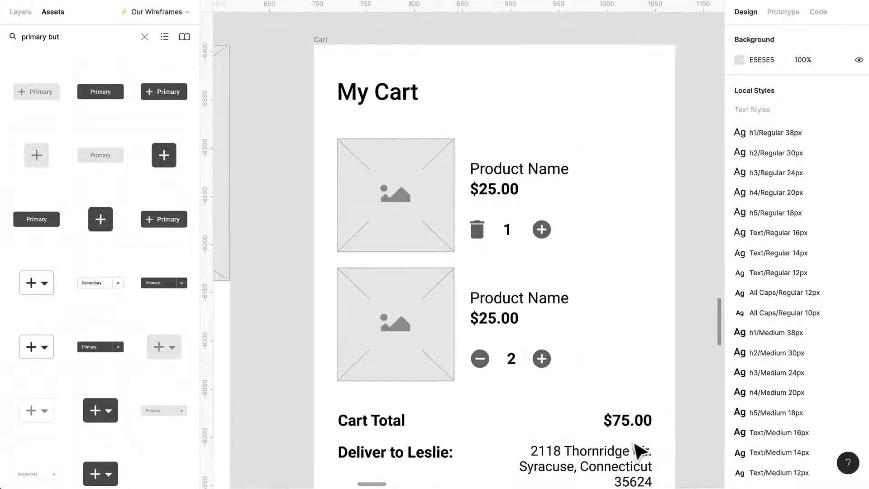
{"action": "left_click", "coordinate": [334, 48]}
{"action": "left_click", "coordinate": [288, 90]}
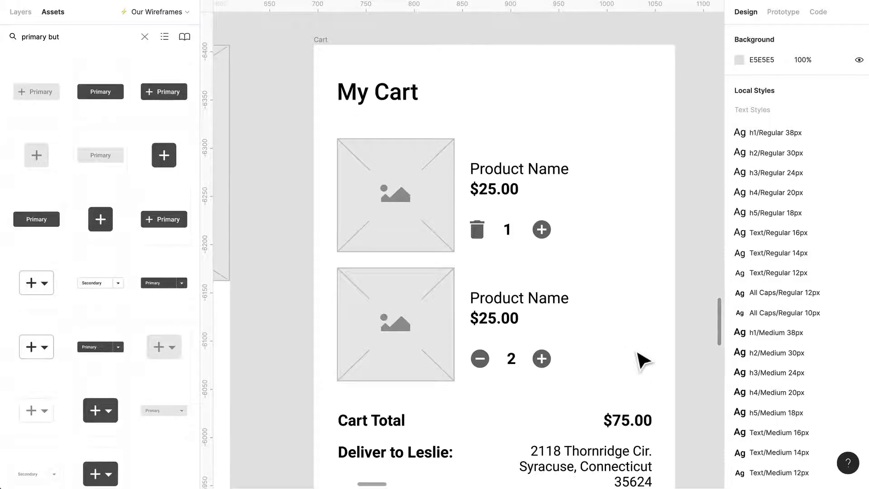
{"action": "scroll", "coordinate": [643, 359], "scroll_direction": "left", "scroll_amount": 2}
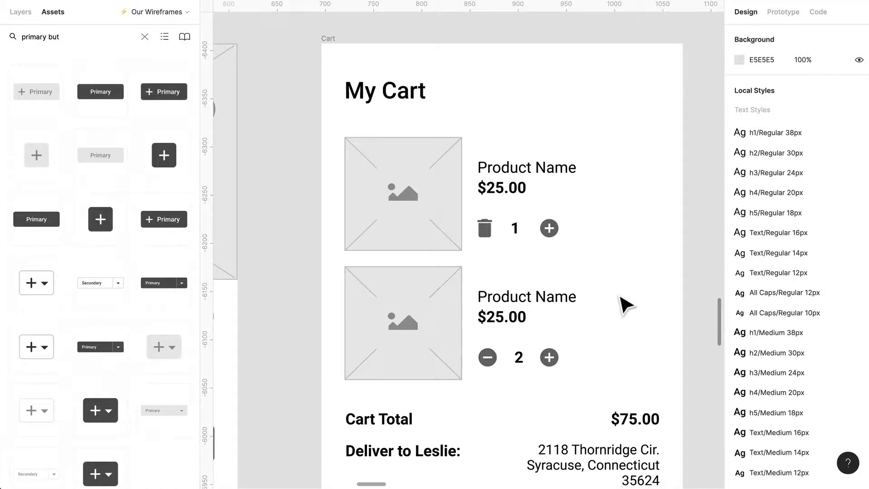
{"action": "scroll", "coordinate": [626, 305], "scroll_direction": "down", "scroll_amount": 5}
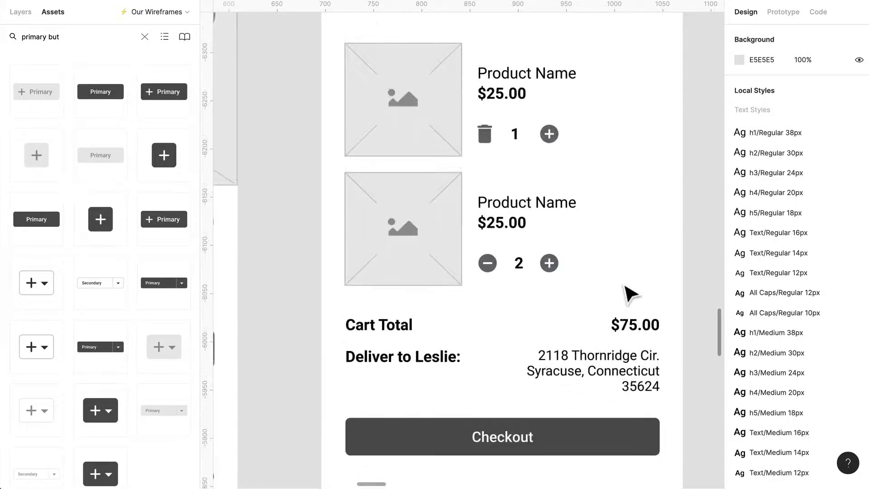
{"action": "scroll", "coordinate": [627, 294], "scroll_direction": "down", "scroll_amount": 2}
{"action": "scroll", "coordinate": [631, 293], "scroll_direction": "down", "scroll_amount": 5}
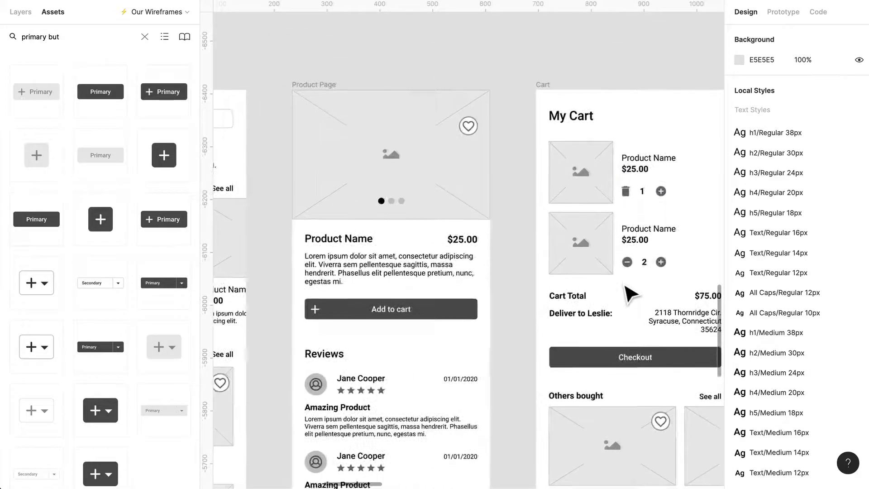
{"action": "scroll", "coordinate": [626, 293], "scroll_direction": "down", "scroll_amount": 1}
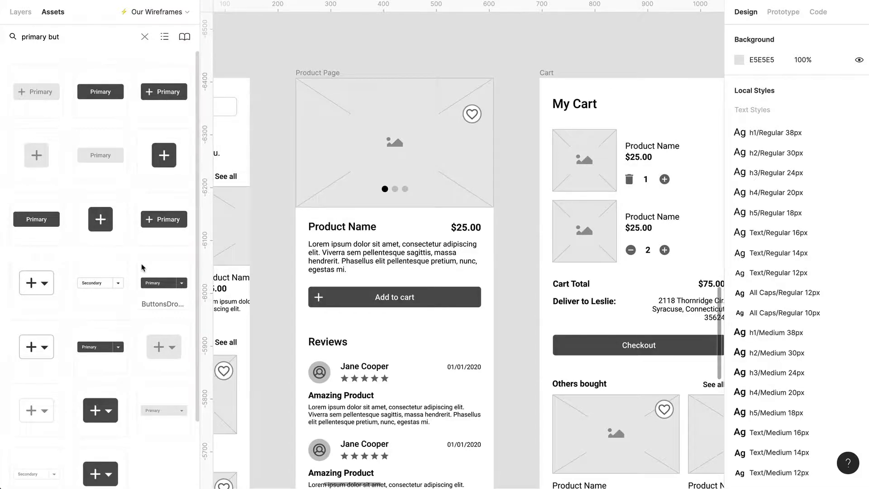
{"action": "scroll", "coordinate": [430, 284], "scroll_direction": "down", "scroll_amount": 2}
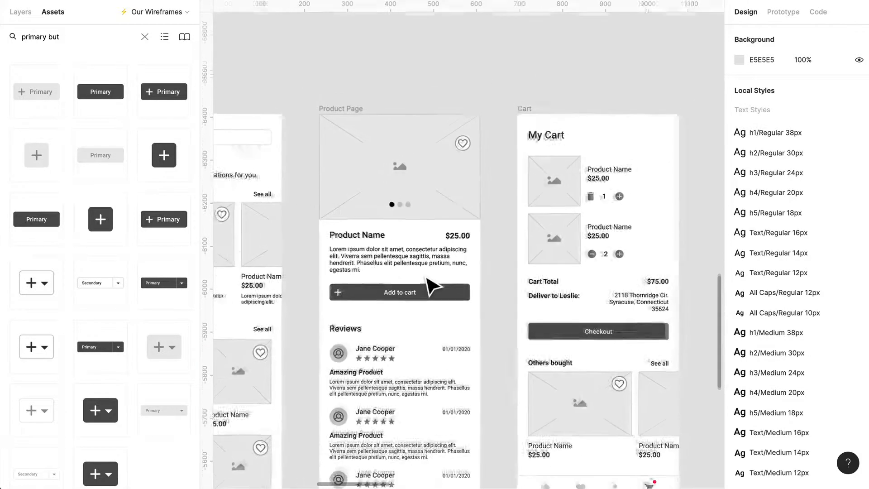